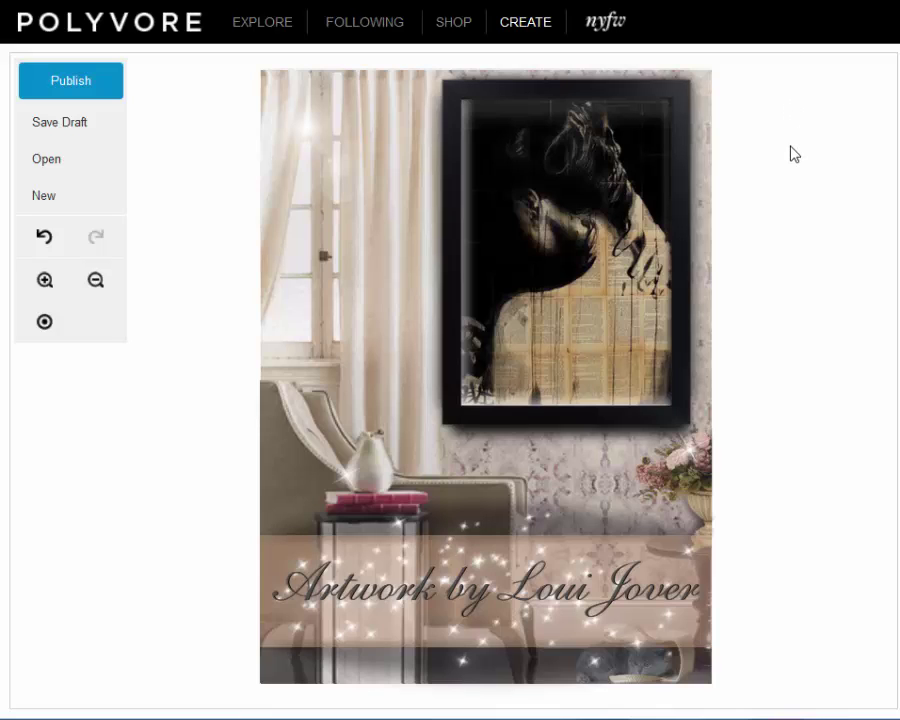
# - Move both halves of the picture frame, the artwork and the pale overlay into the blank space right of the composition
pyautogui.click(754, 207)
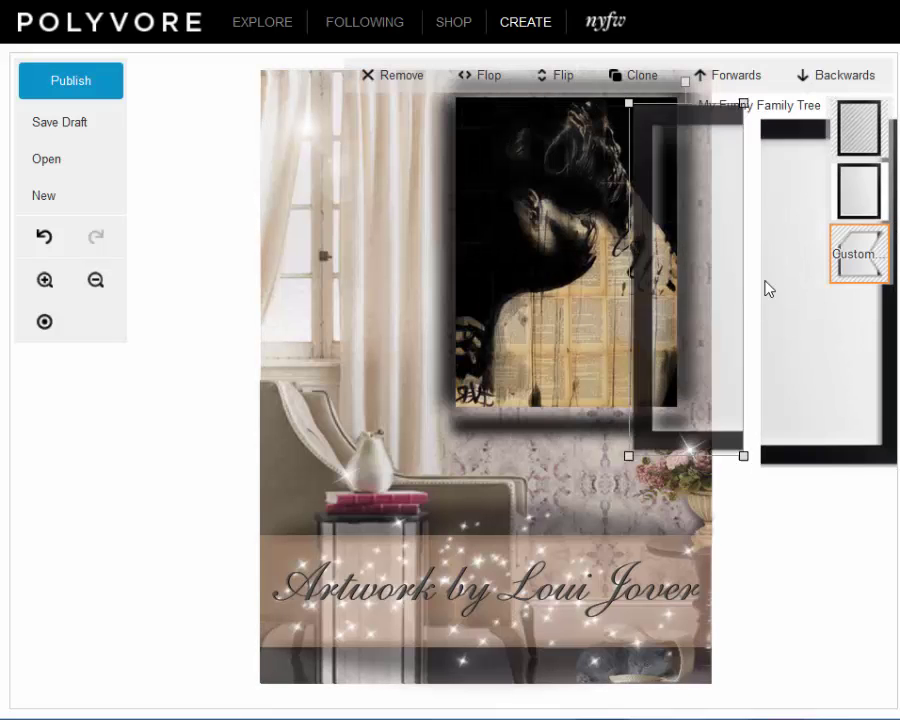
pyautogui.moveTo(768, 289); pyautogui.dragTo(800, 283)
pyautogui.moveTo(629, 241); pyautogui.dragTo(858, 251)
pyautogui.click(717, 291)
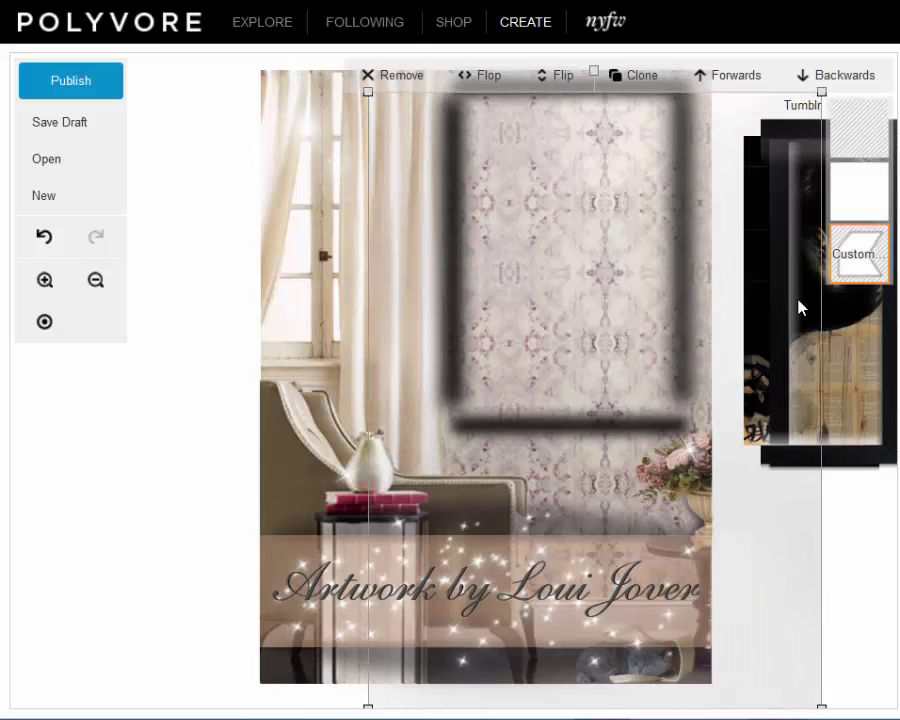
pyautogui.moveTo(798, 308); pyautogui.dragTo(895, 321)
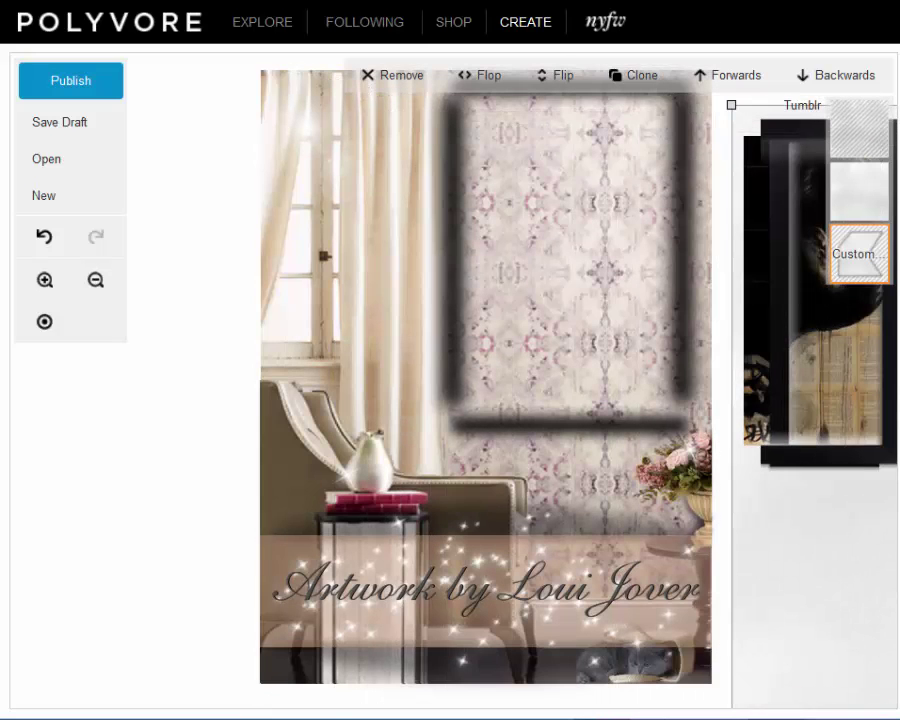
# - Move the four blurred black bars that shade the frame's edges off the wallpaper, to the right of the composition
pyautogui.moveTo(700, 295); pyautogui.dragTo(806, 327)
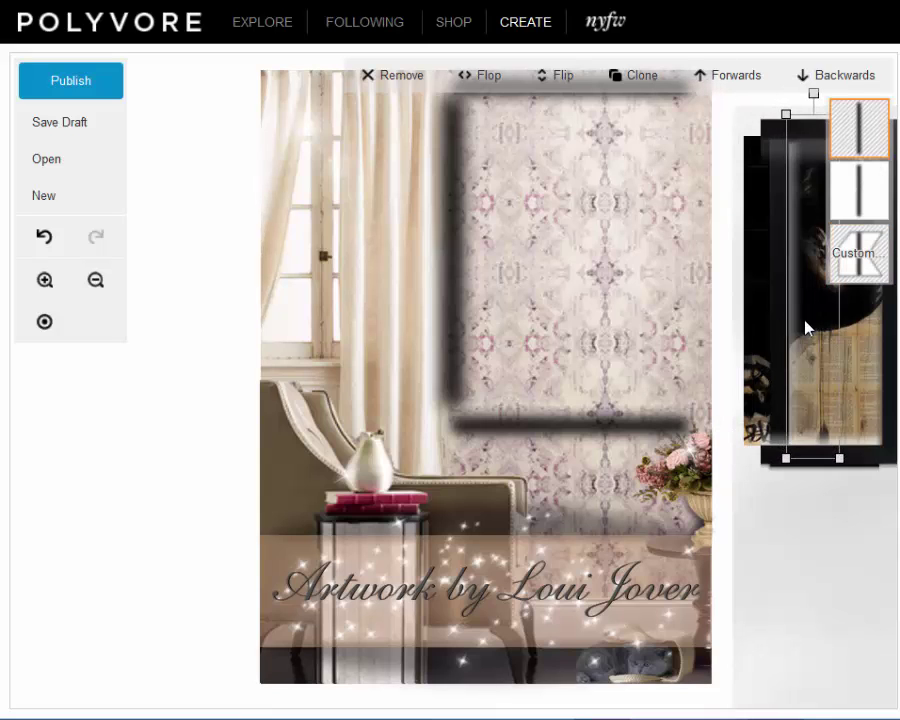
pyautogui.moveTo(456, 265); pyautogui.dragTo(800, 307)
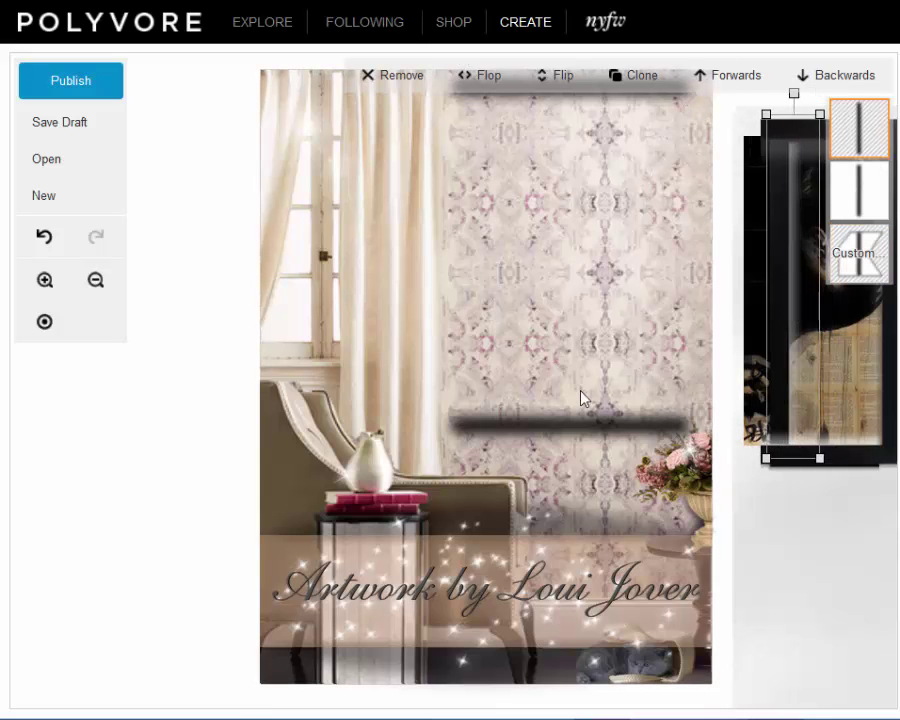
pyautogui.moveTo(580, 418); pyautogui.dragTo(851, 374)
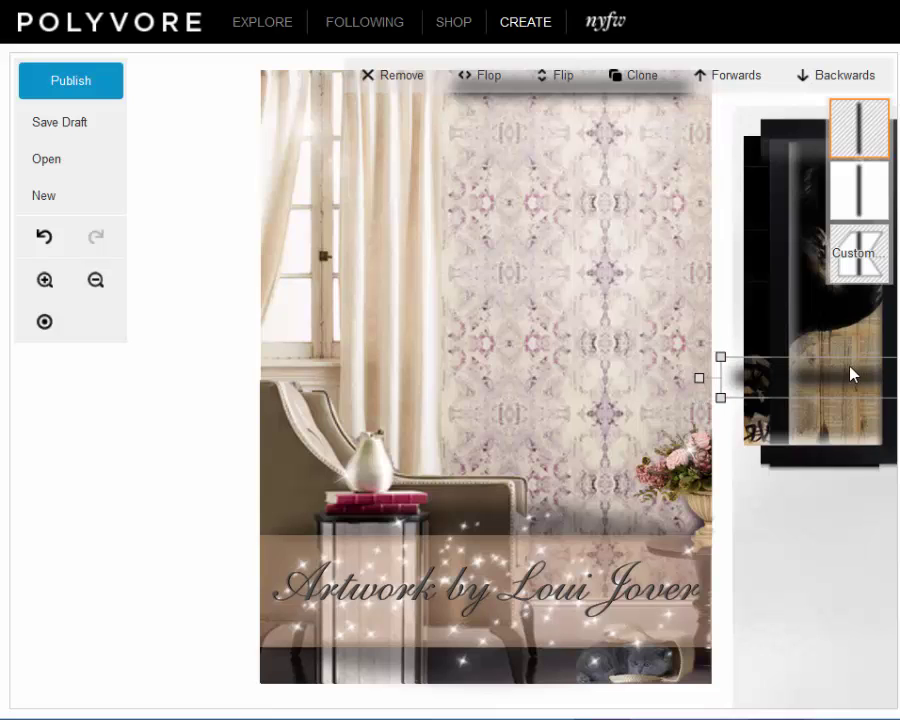
pyautogui.moveTo(532, 100); pyautogui.dragTo(612, 150)
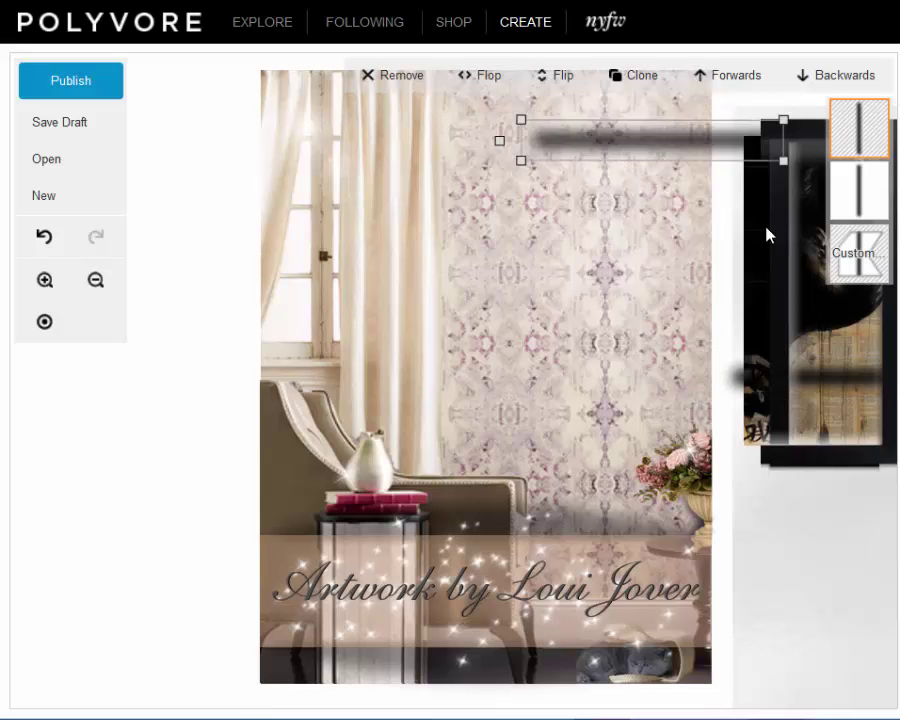
pyautogui.moveTo(767, 234); pyautogui.dragTo(836, 238)
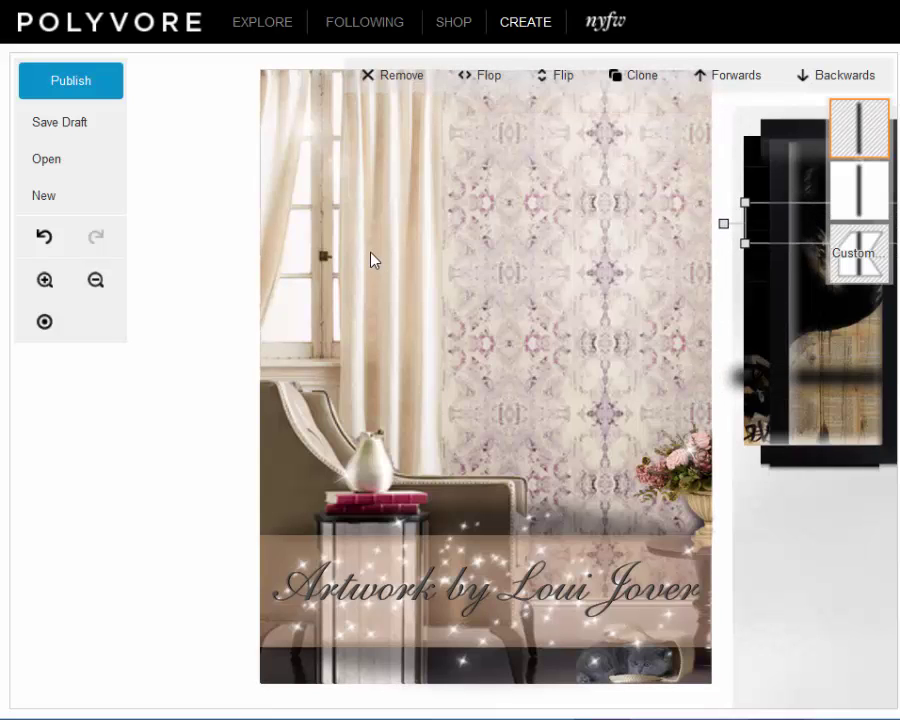
# - Move the curtained window, both script captions, the twinkle stars, the light flare and the beige band to the left of the composition
pyautogui.moveTo(371, 260); pyautogui.dragTo(127, 358)
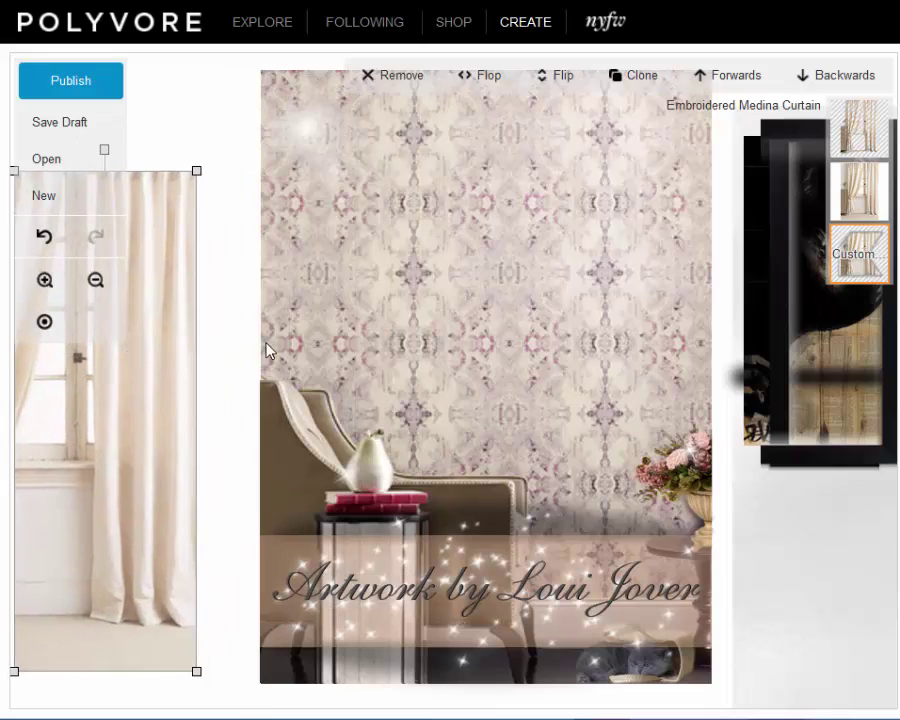
pyautogui.moveTo(412, 565); pyautogui.dragTo(0, 546)
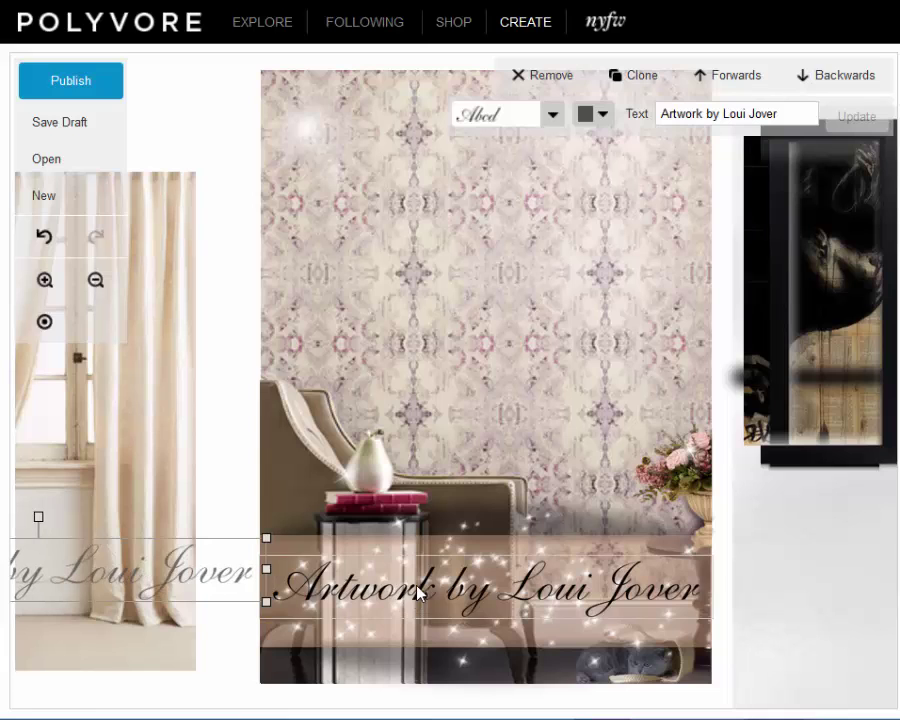
pyautogui.moveTo(446, 549); pyautogui.dragTo(5, 532)
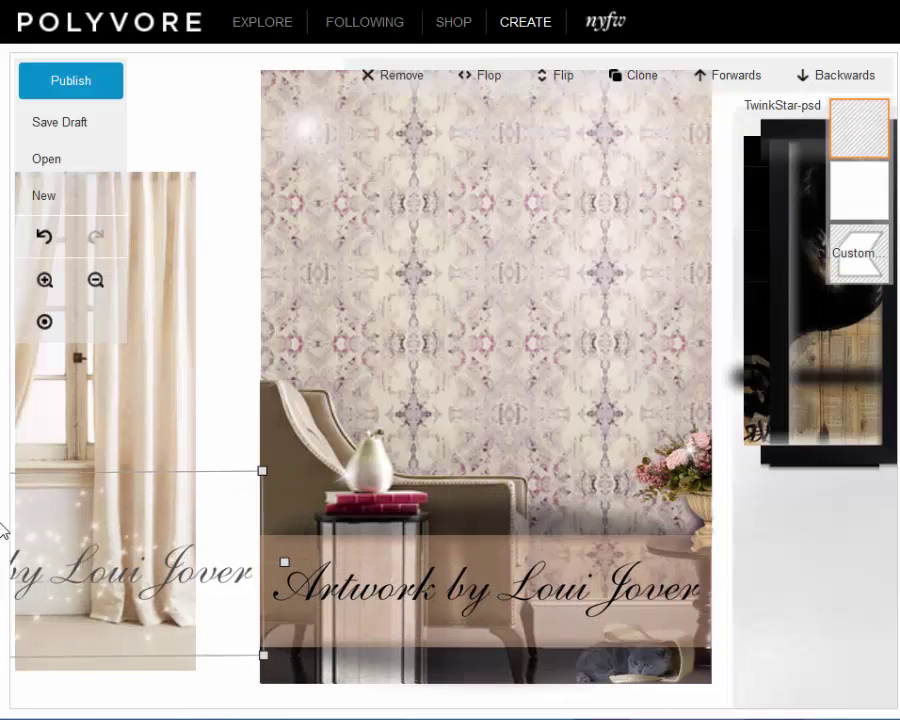
pyautogui.moveTo(315, 140)
pyautogui.mouseDown()
pyautogui.moveTo(234, 212)
pyautogui.moveTo(105, 292)
pyautogui.moveTo(106, 281)
pyautogui.moveTo(127, 344)
pyautogui.moveTo(117, 390)
pyautogui.moveTo(111, 385)
pyautogui.mouseUp()
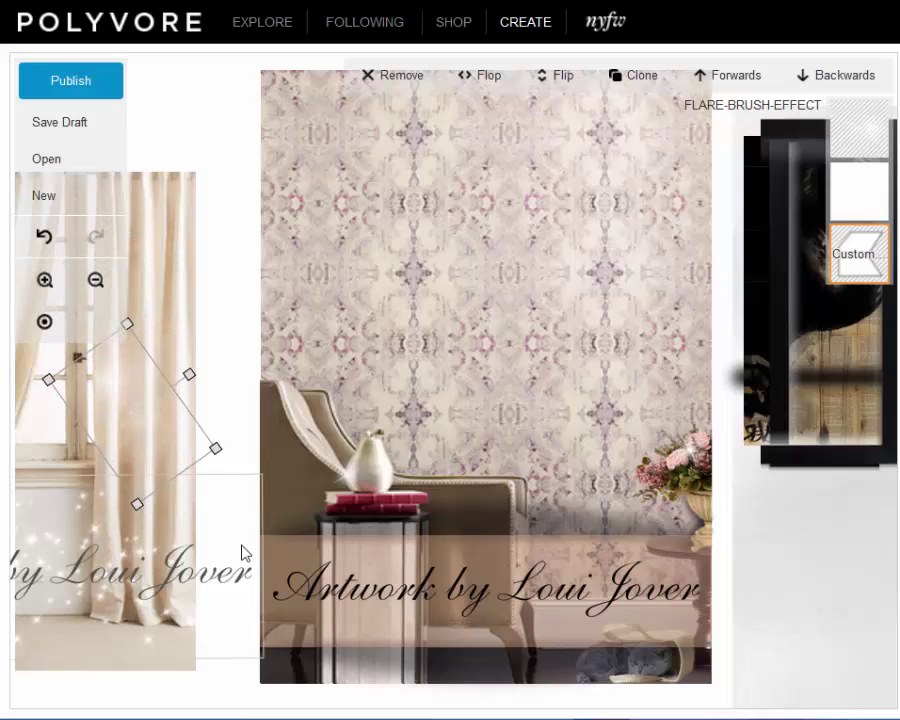
pyautogui.moveTo(380, 575); pyautogui.dragTo(5, 566)
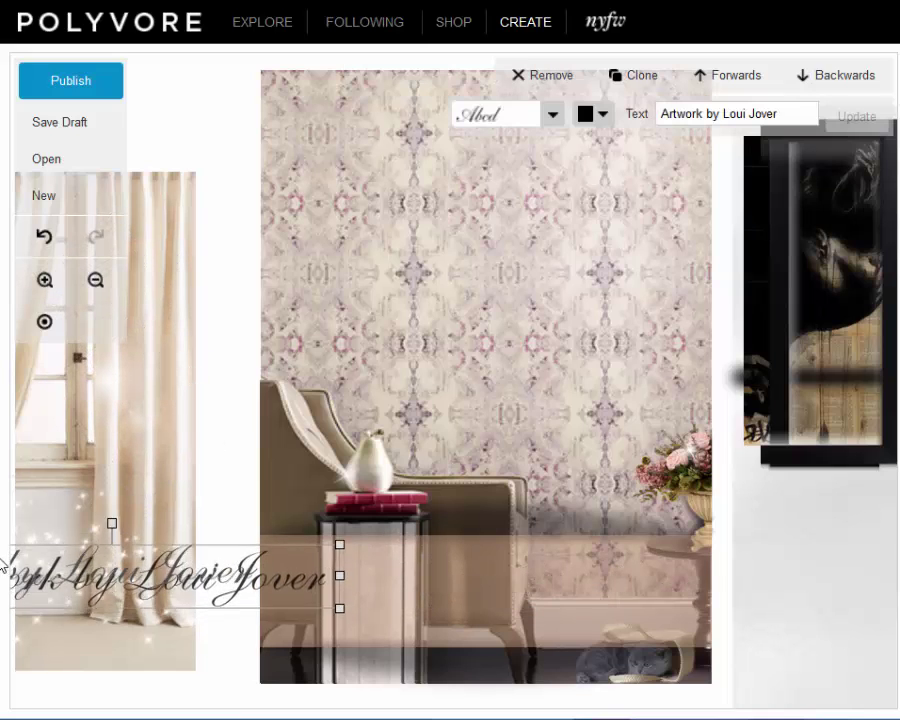
pyautogui.moveTo(271, 568); pyautogui.dragTo(175, 568)
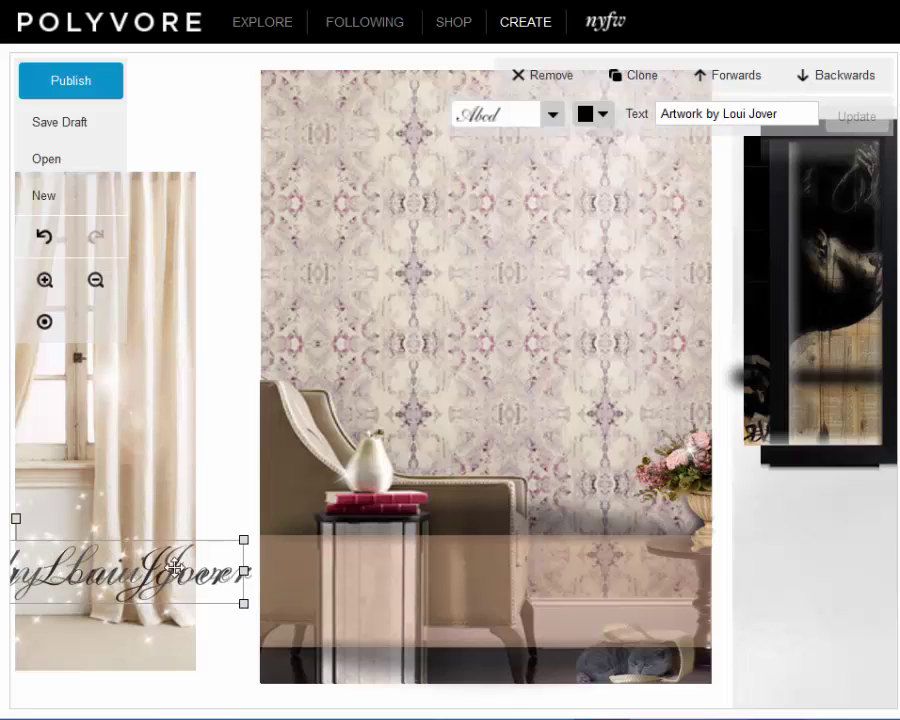
pyautogui.moveTo(554, 570); pyautogui.dragTo(66, 585)
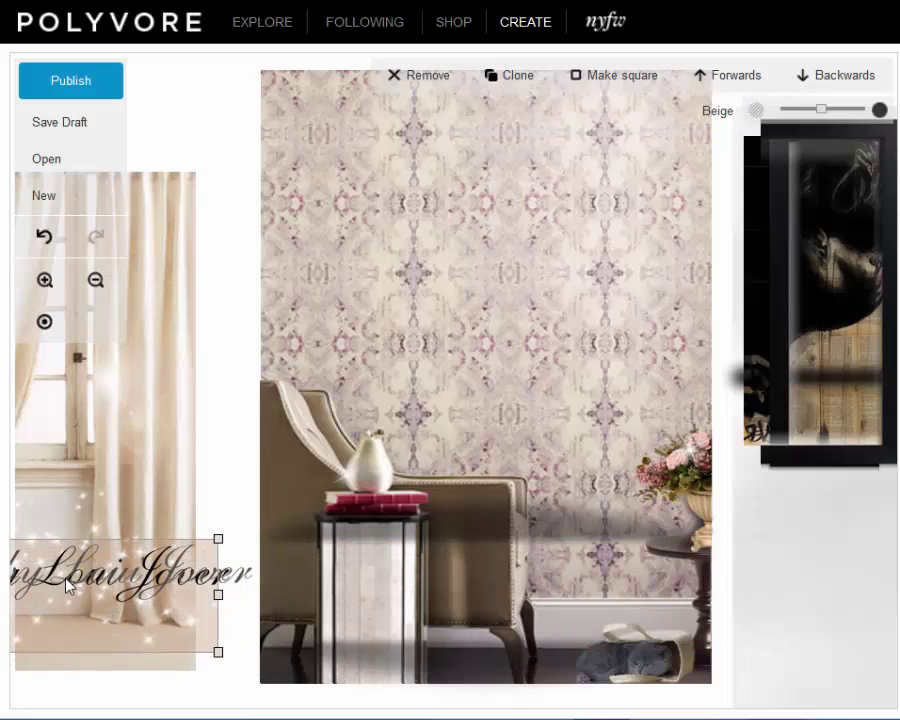
# - Move the star glint on the silver vase out to the right and the wide blurred shadow behind the chair out to the left
pyautogui.moveTo(350, 480); pyautogui.dragTo(800, 297)
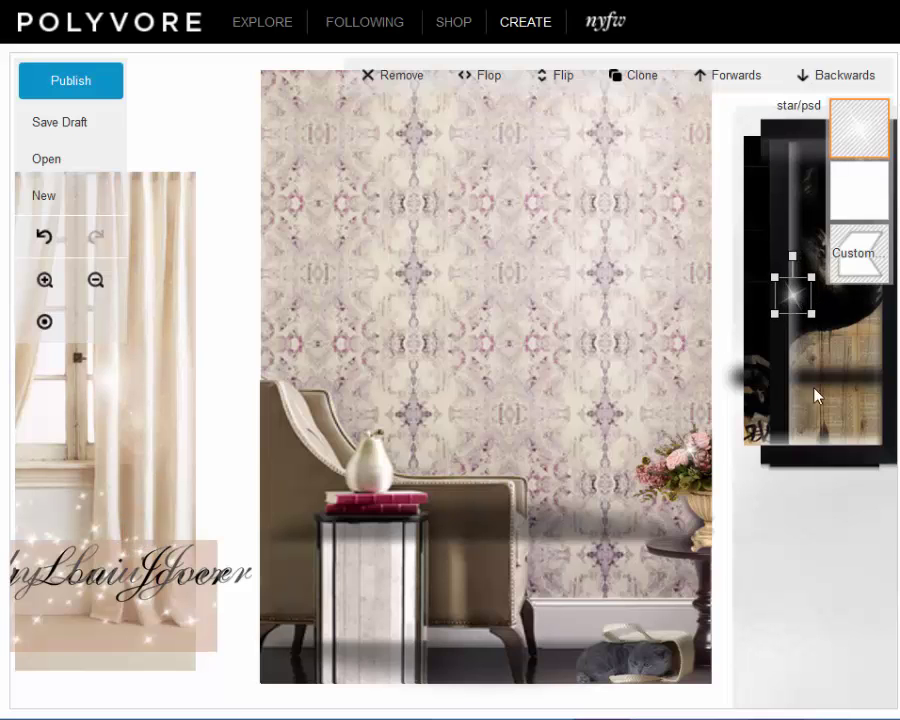
pyautogui.moveTo(597, 518); pyautogui.dragTo(111, 506)
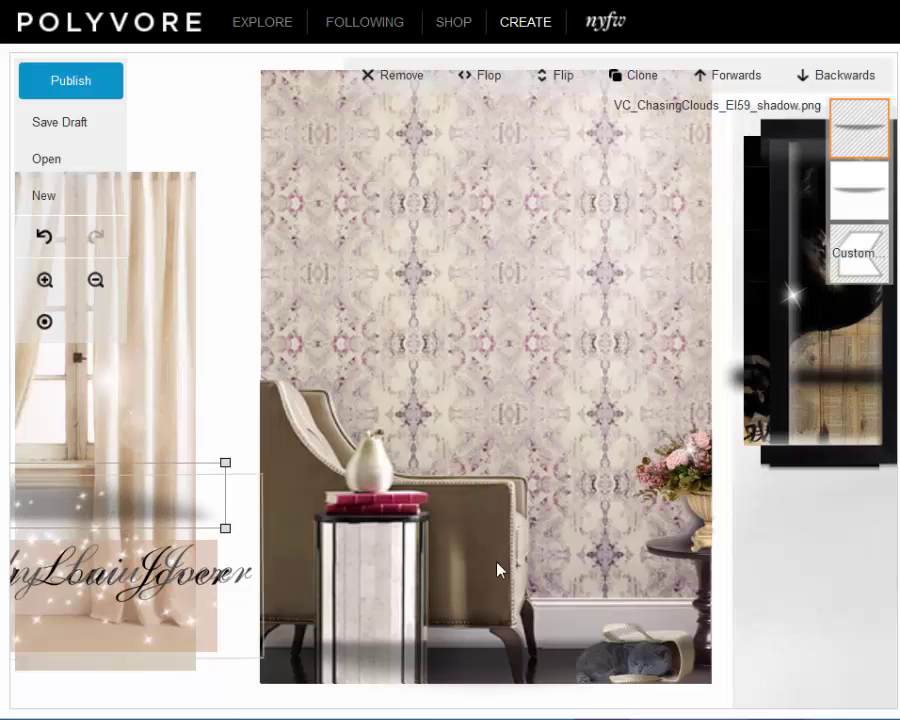
pyautogui.moveTo(562, 615); pyautogui.dragTo(464, 611)
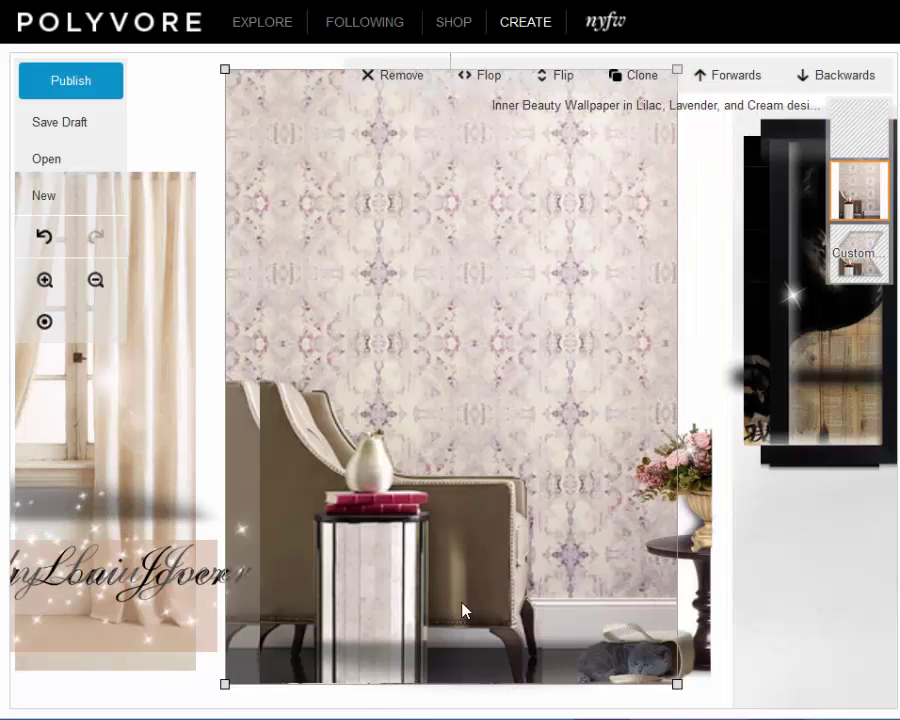
pyautogui.click(44, 234)
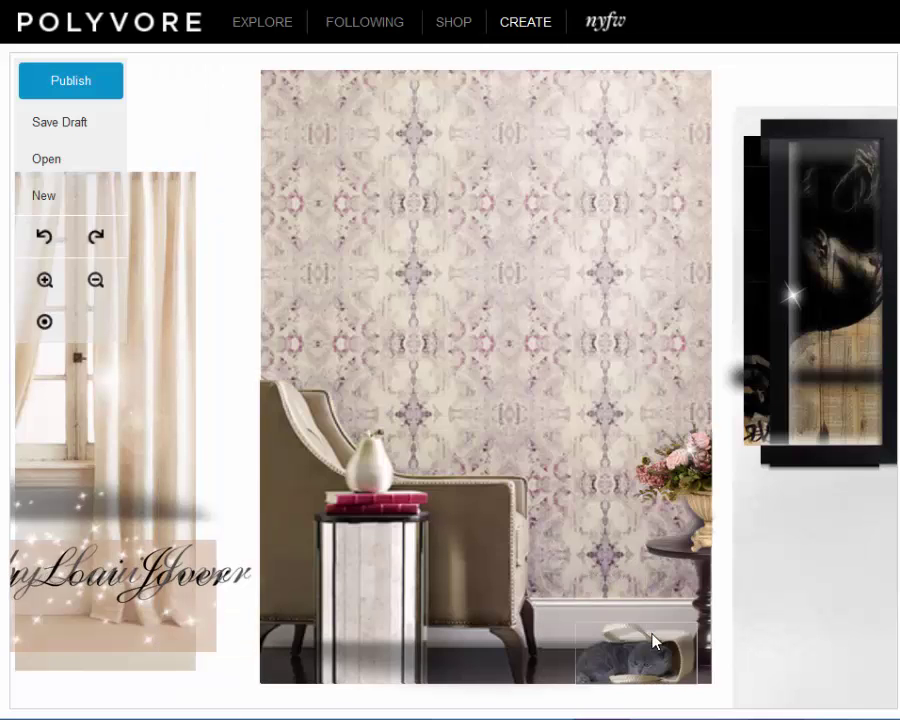
# - Move the floor shadows and the grey slippers to the blank space left of the composition
pyautogui.moveTo(565, 652); pyautogui.dragTo(153, 522)
pyautogui.moveTo(649, 669); pyautogui.dragTo(490, 654)
pyautogui.moveTo(356, 637); pyautogui.dragTo(84, 540)
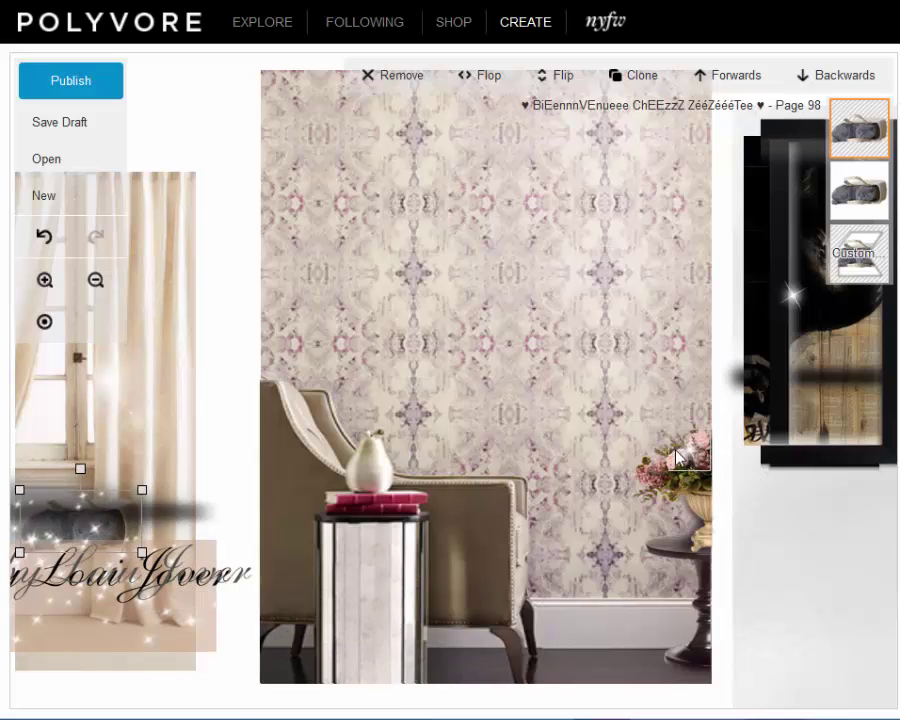
# - Move the star glint, the flower-filled urn and the dark pedestal table out to the right of the composition
pyautogui.click(815, 350)
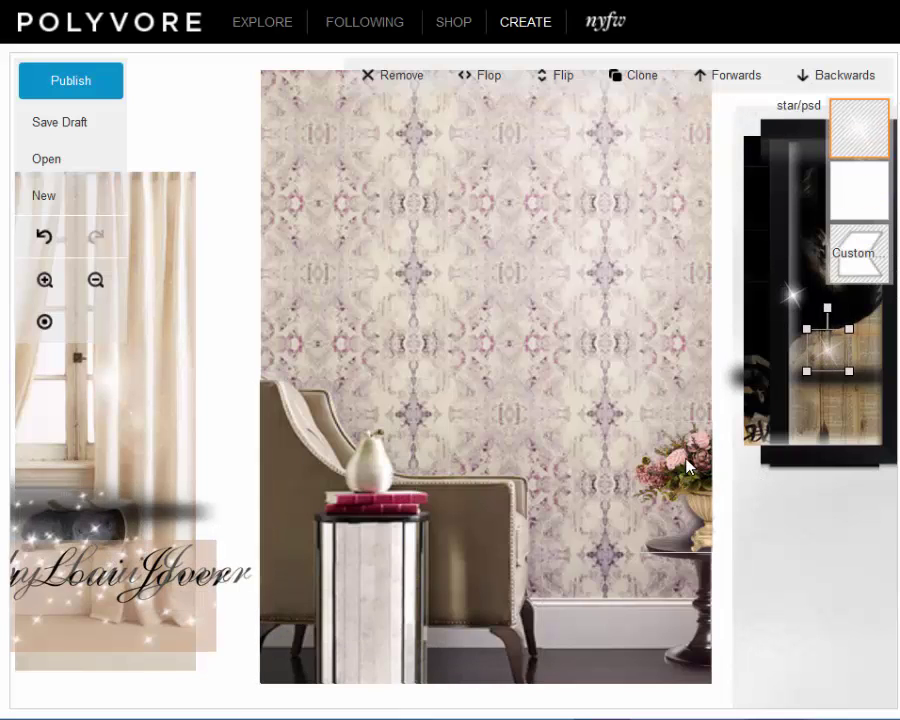
pyautogui.click(720, 470)
pyautogui.moveTo(720, 470); pyautogui.dragTo(830, 432)
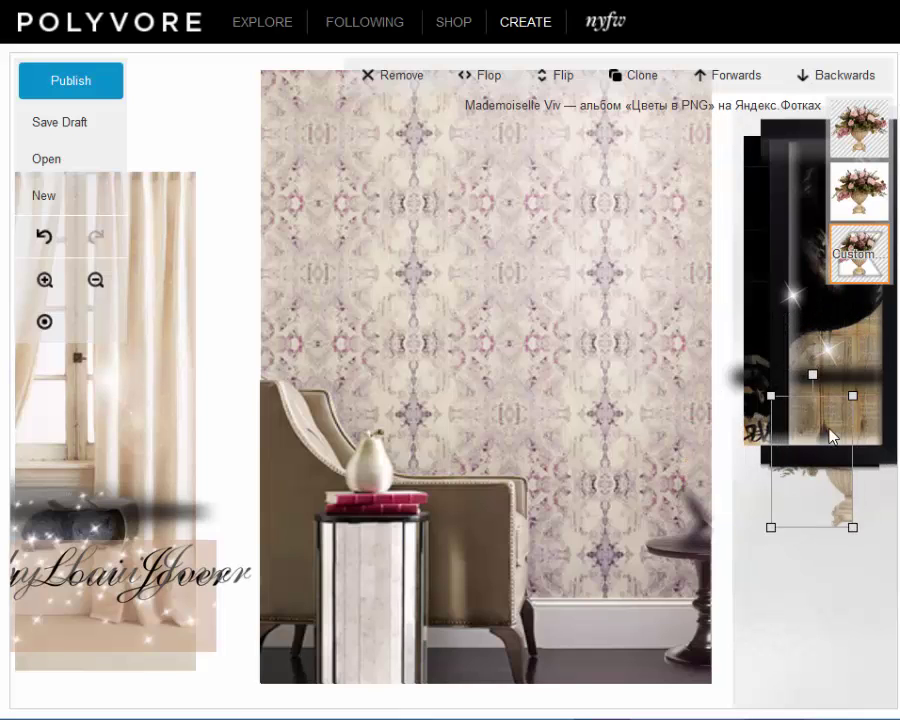
pyautogui.moveTo(695, 591); pyautogui.dragTo(843, 572)
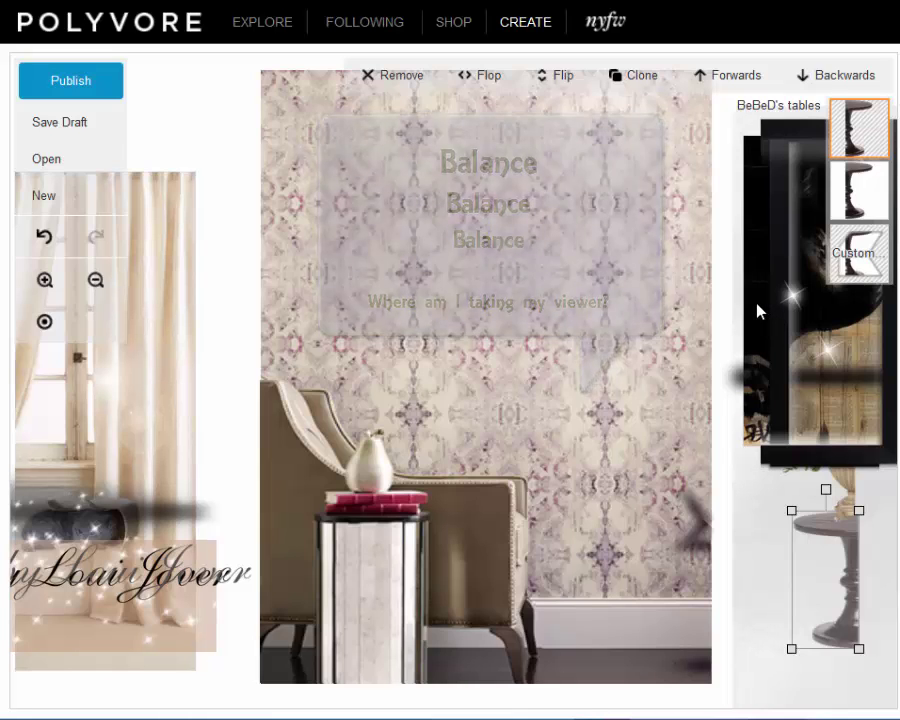
# - Place the woman's portrait artwork back on the upper right of the wallpaper and fit the two frame halves around it
pyautogui.moveTo(758, 312); pyautogui.dragTo(482, 261)
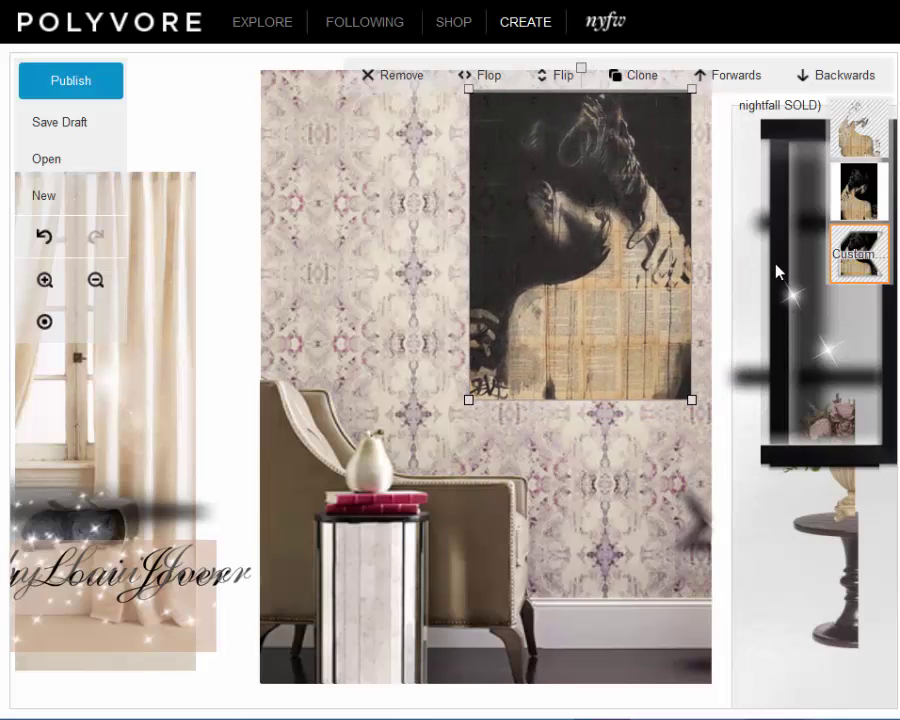
pyautogui.moveTo(749, 265); pyautogui.dragTo(468, 165)
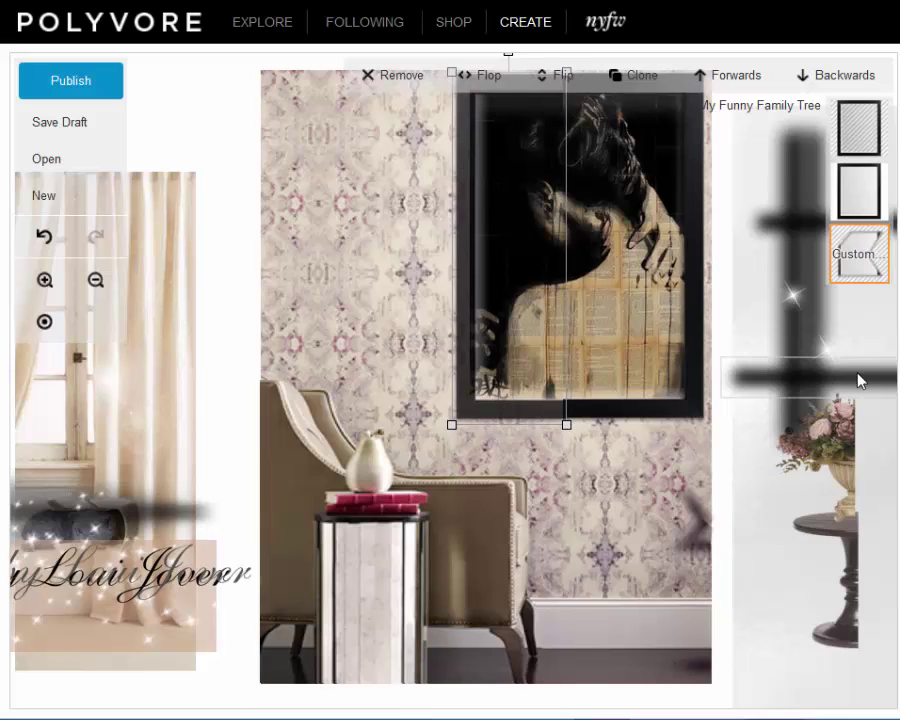
pyautogui.click(729, 547)
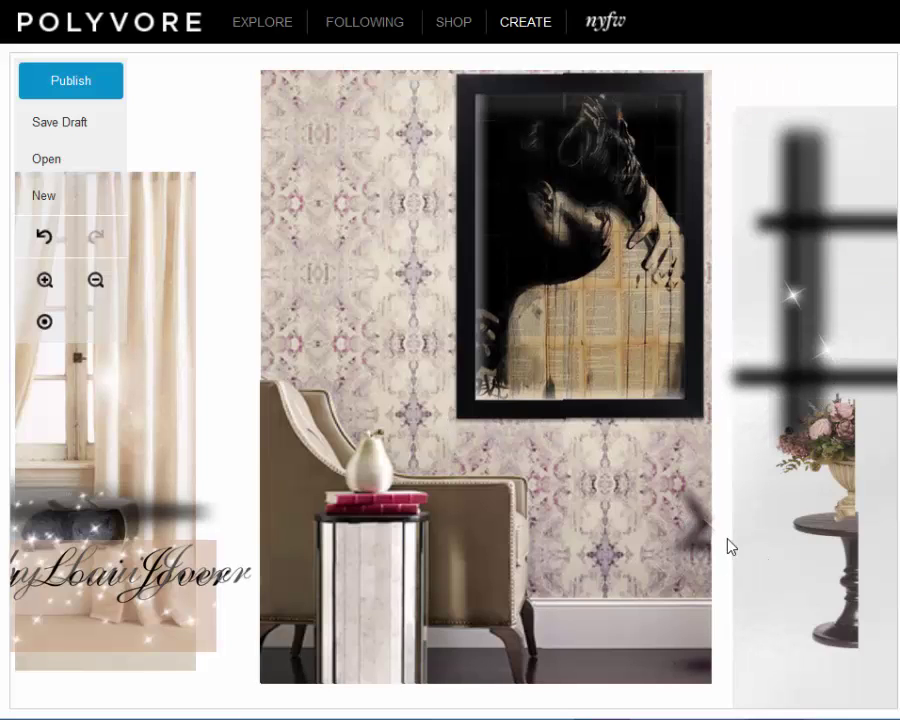
pyautogui.click(697, 417)
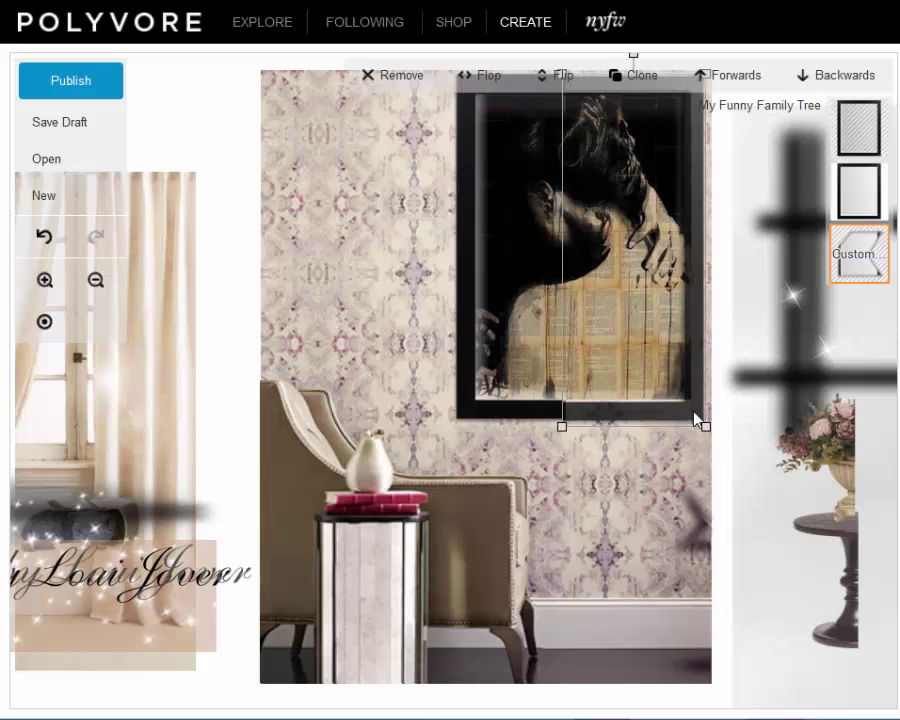
pyautogui.click(731, 500)
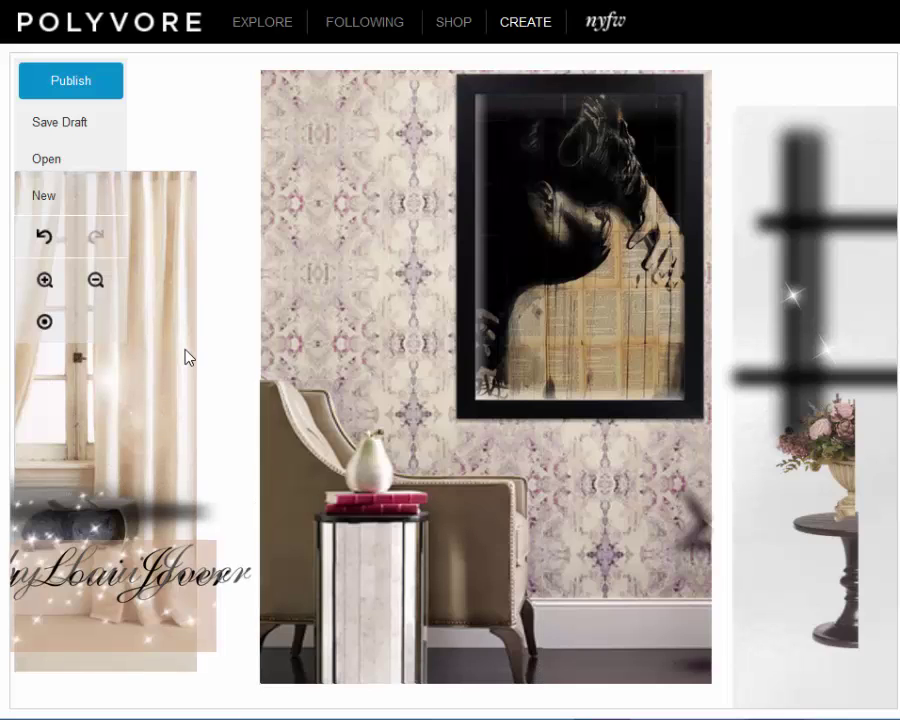
# - Place the curtained window back along the left edge of the wallpaper, behind the armchair
pyautogui.moveTo(188, 357)
pyautogui.mouseDown()
pyautogui.moveTo(425, 249)
pyautogui.moveTo(433, 257)
pyautogui.mouseUp()
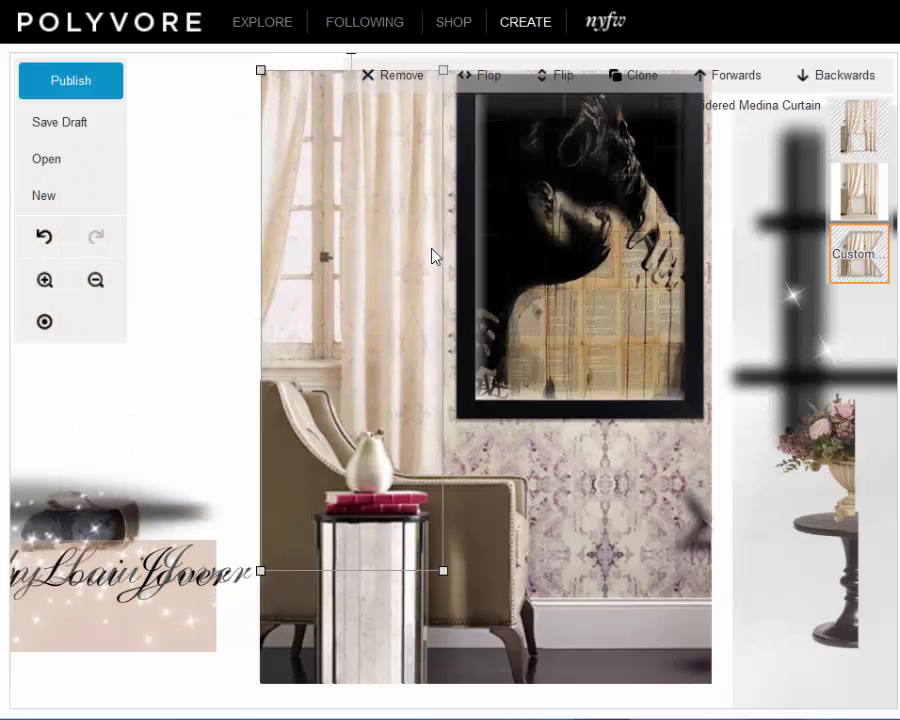
pyautogui.click(200, 282)
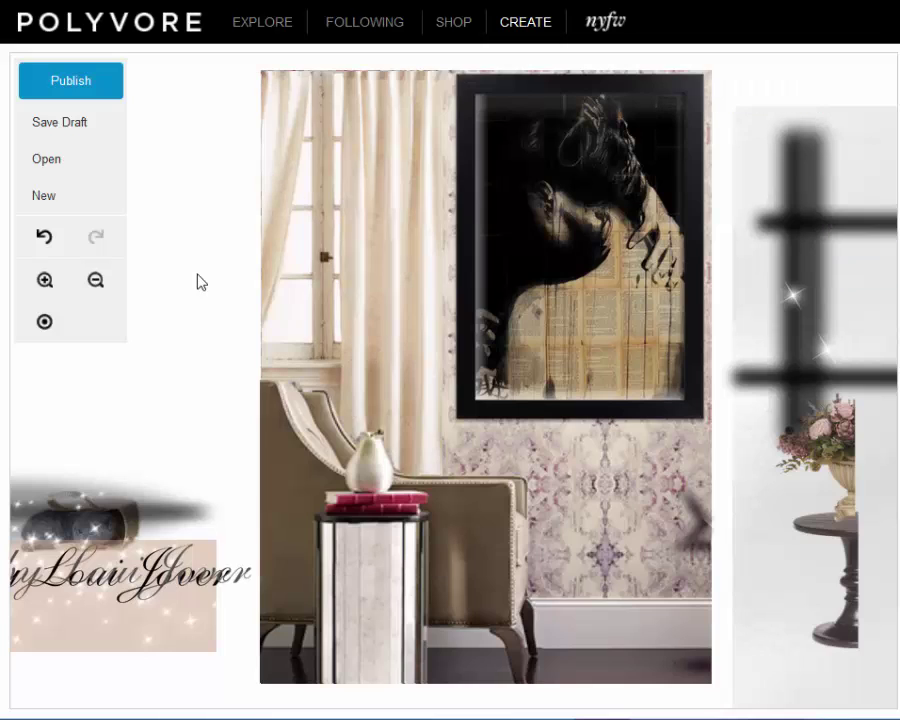
pyautogui.click(331, 242)
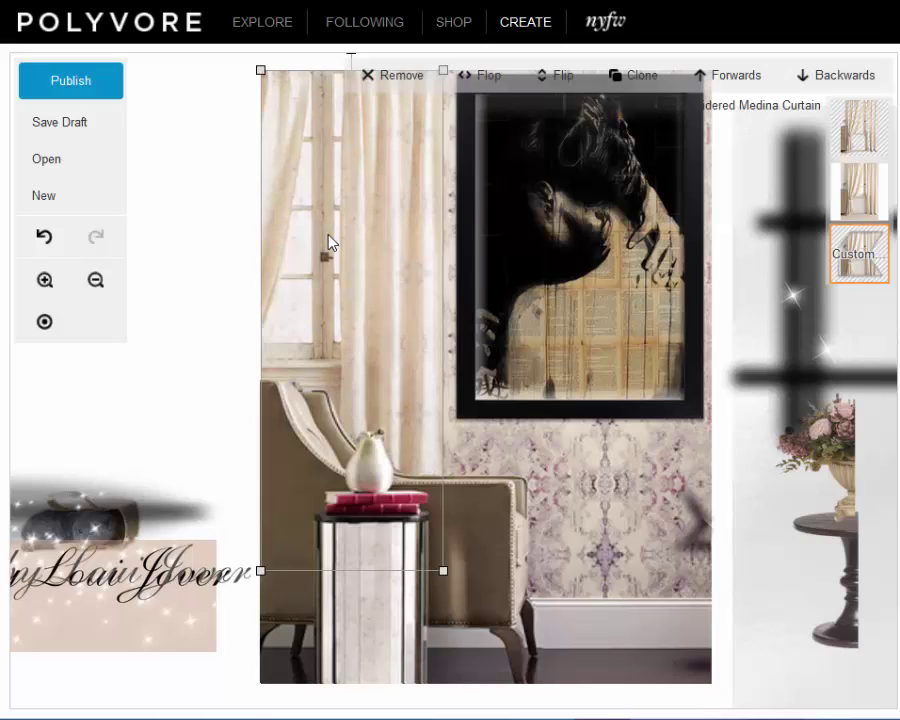
pyautogui.click(205, 252)
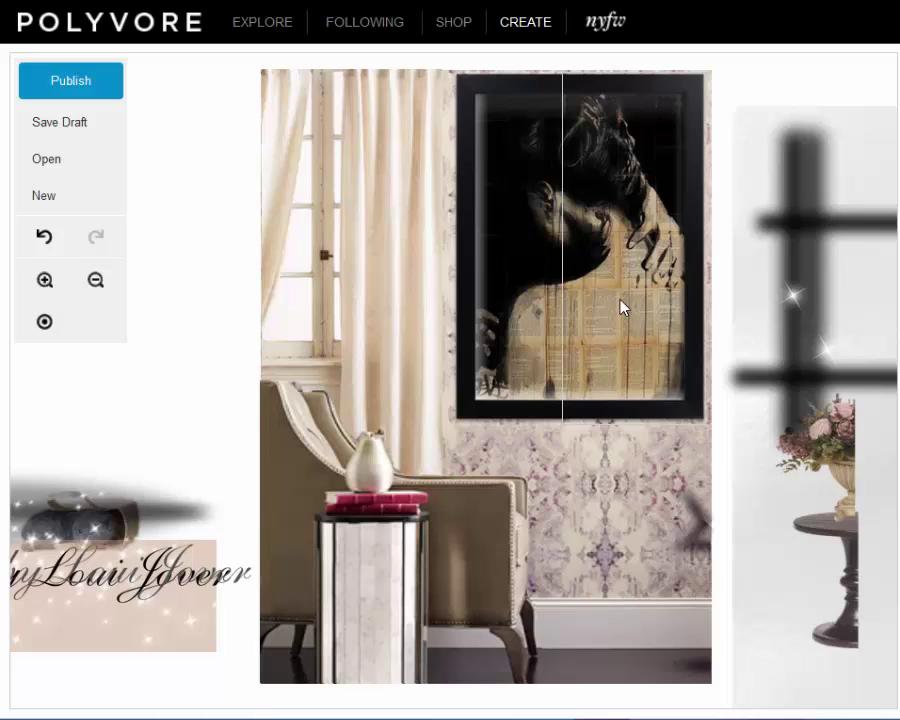
pyautogui.click(355, 248)
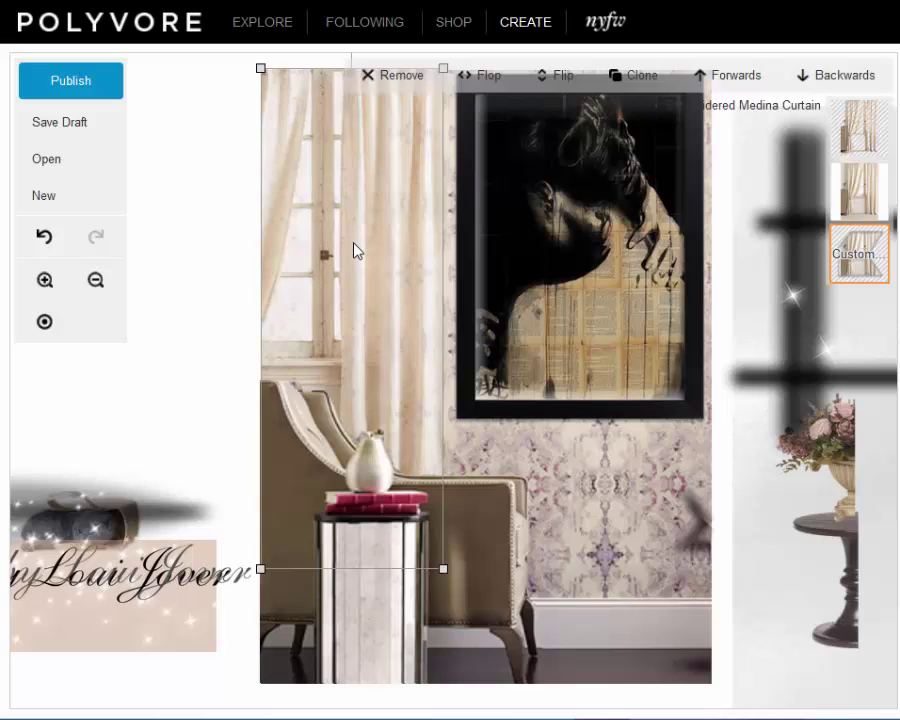
pyautogui.click(177, 278)
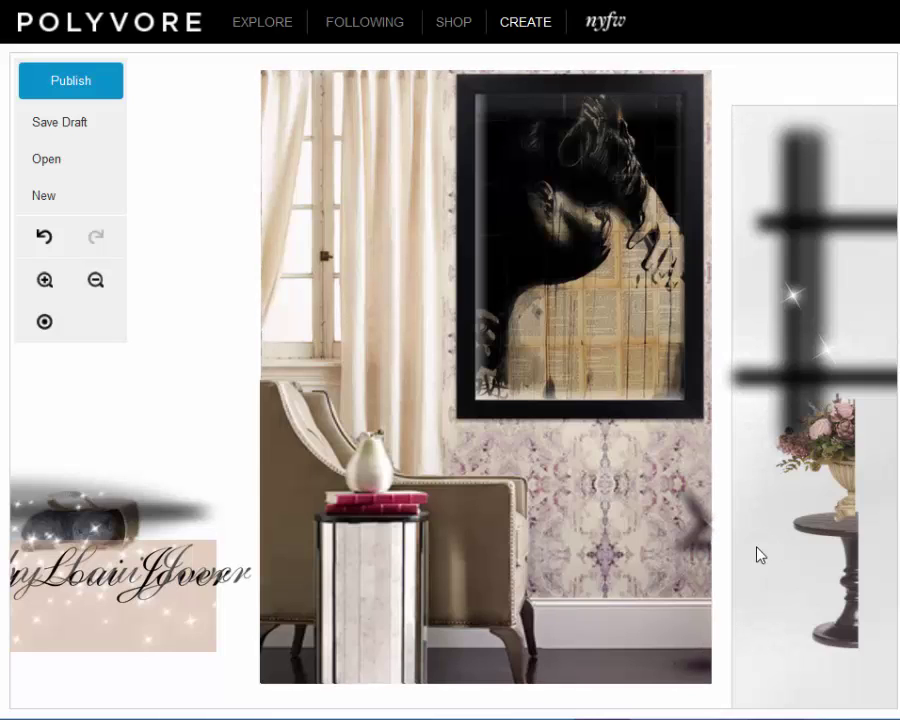
# - Move the pale translucent background panel farther out to the right, away from the composition
pyautogui.click(698, 524)
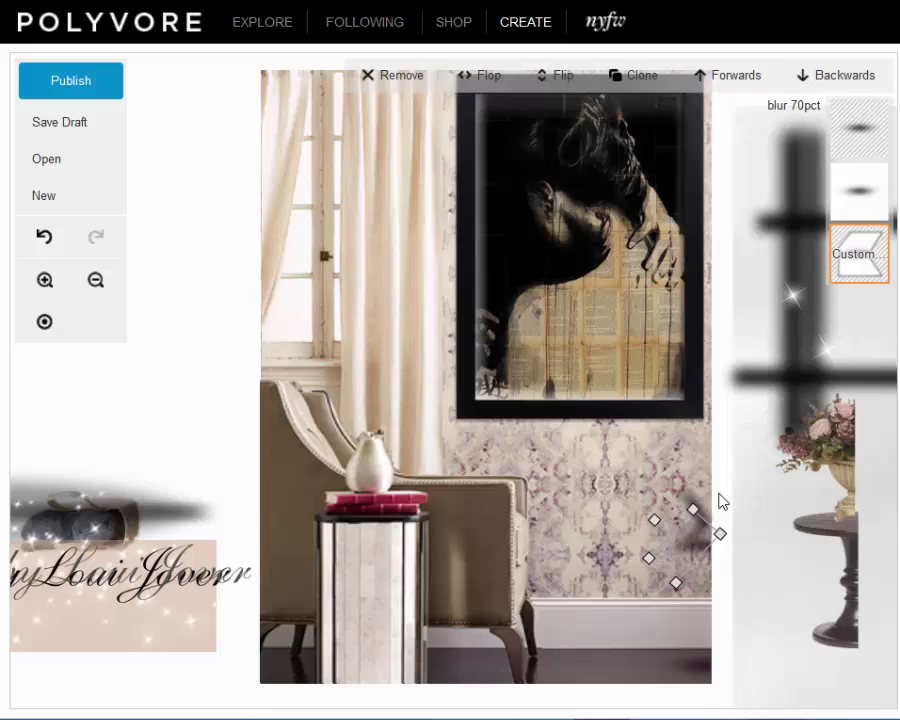
pyautogui.click(723, 501)
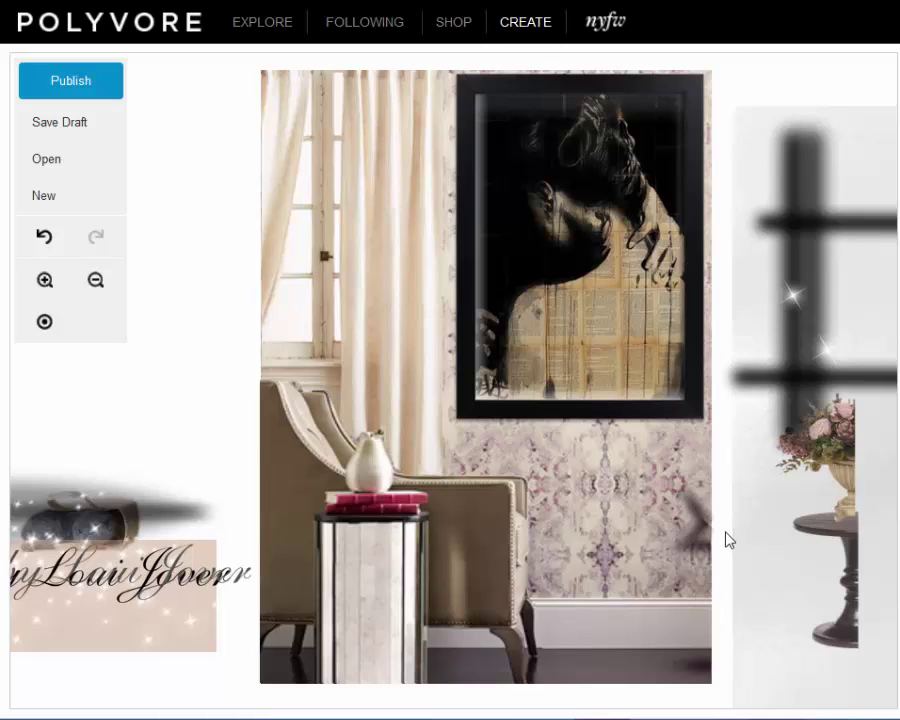
pyautogui.click(805, 554)
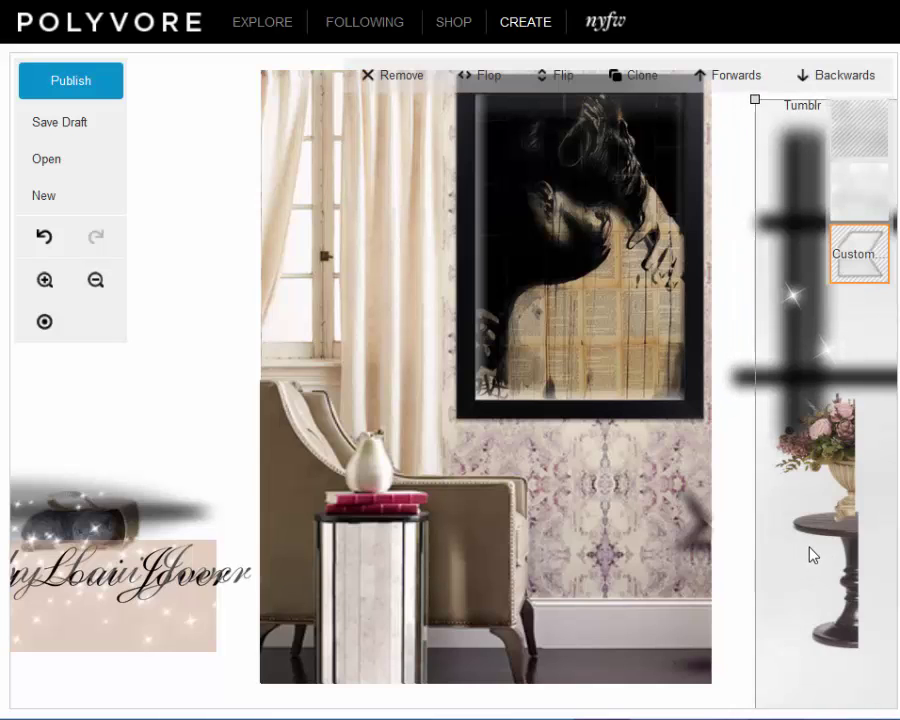
pyautogui.moveTo(857, 548); pyautogui.dragTo(874, 540)
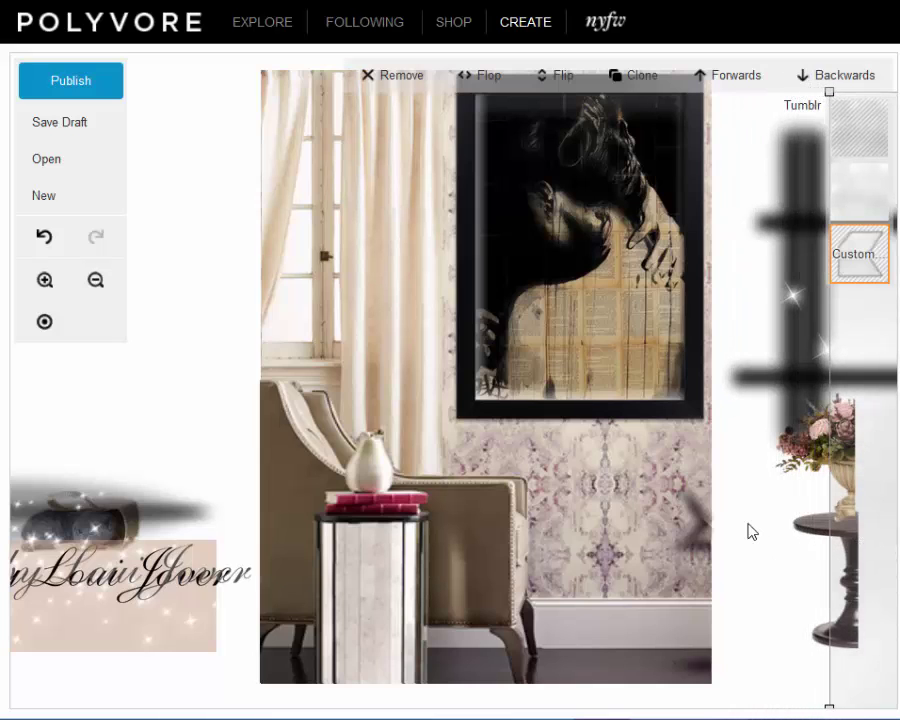
# - Place the dark pedestal table back in the lower right corner of the room and set the flower-filled urn on its top
pyautogui.click(806, 533)
pyautogui.moveTo(791, 538); pyautogui.dragTo(663, 548)
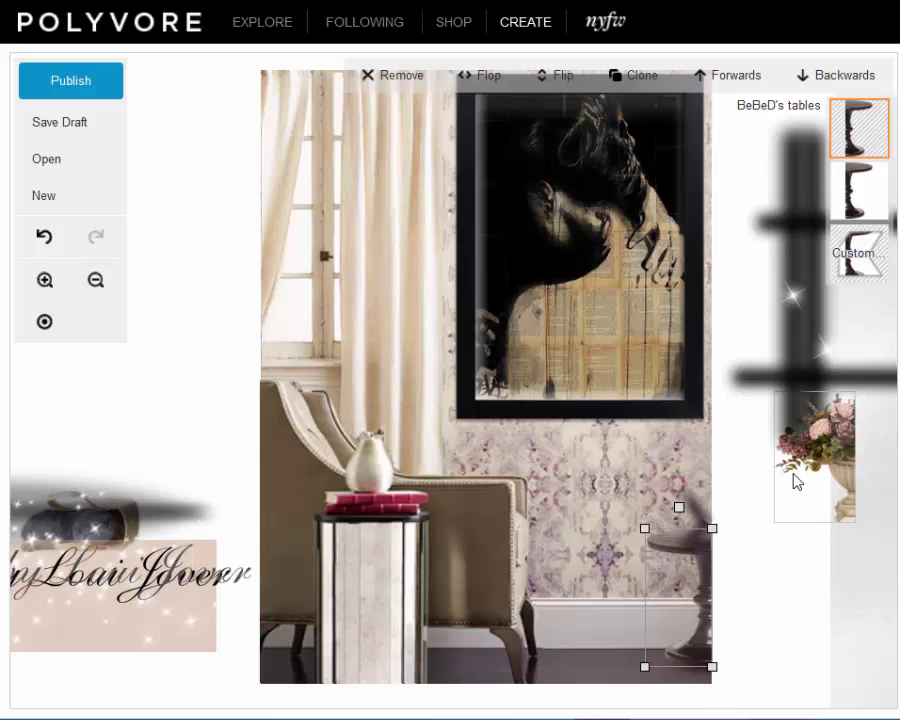
pyautogui.moveTo(802, 474)
pyautogui.mouseDown()
pyautogui.moveTo(707, 482)
pyautogui.moveTo(658, 500)
pyautogui.mouseUp()
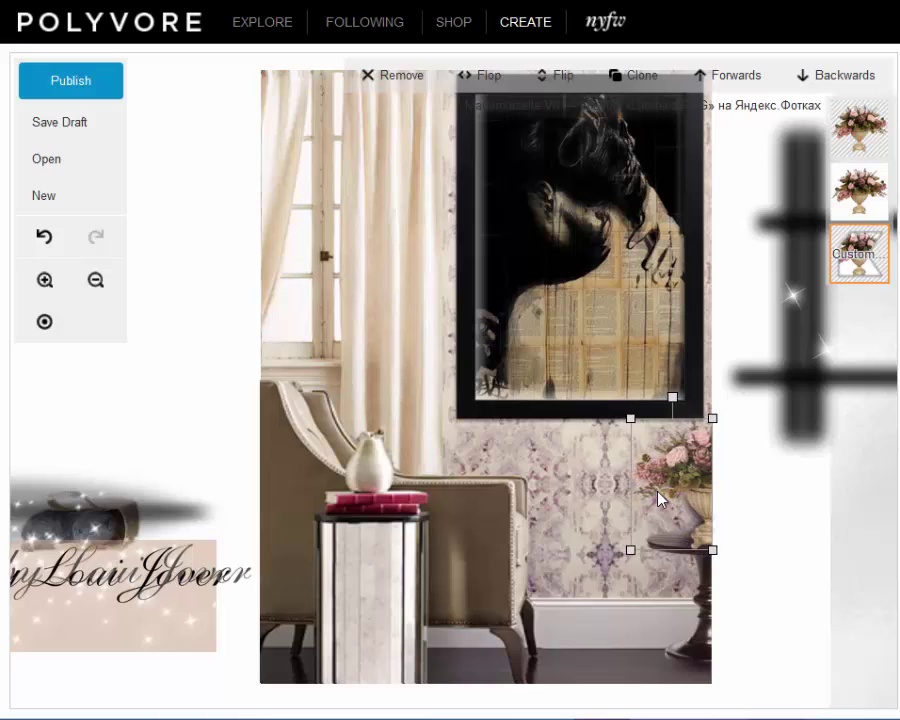
pyautogui.click(770, 530)
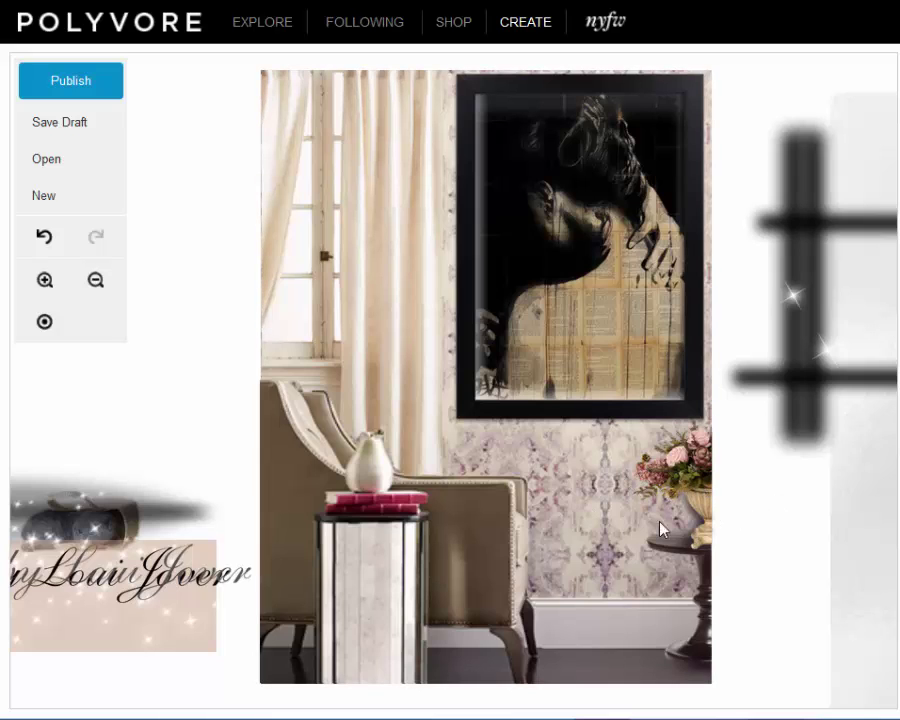
# - Place the sleeping grey kitten piece back on the floor in front of the pedestal table
pyautogui.click(120, 528)
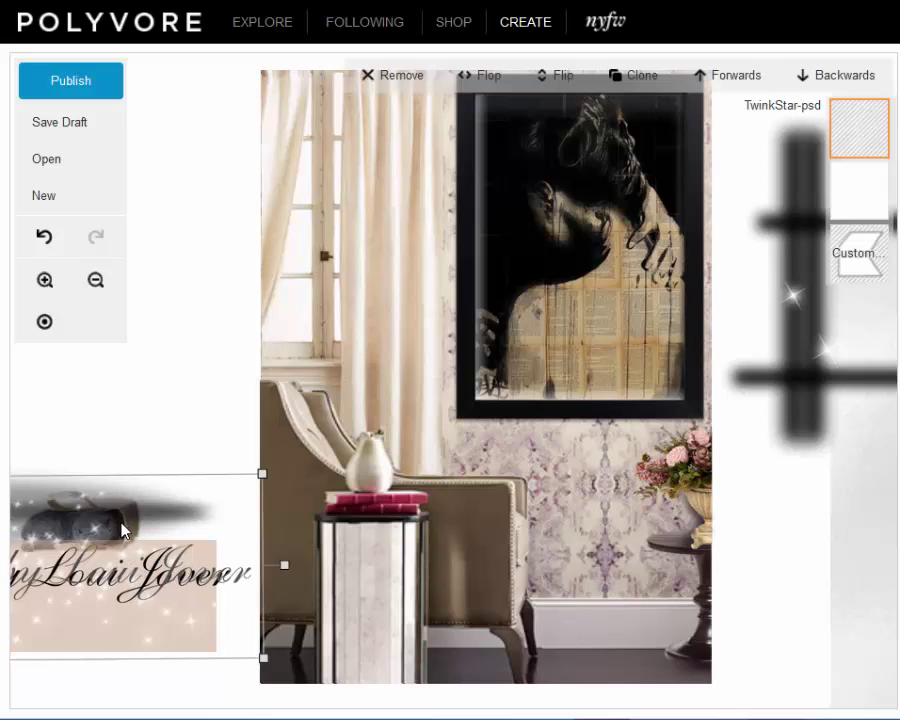
pyautogui.moveTo(108, 490); pyautogui.dragTo(672, 650)
pyautogui.click(114, 520)
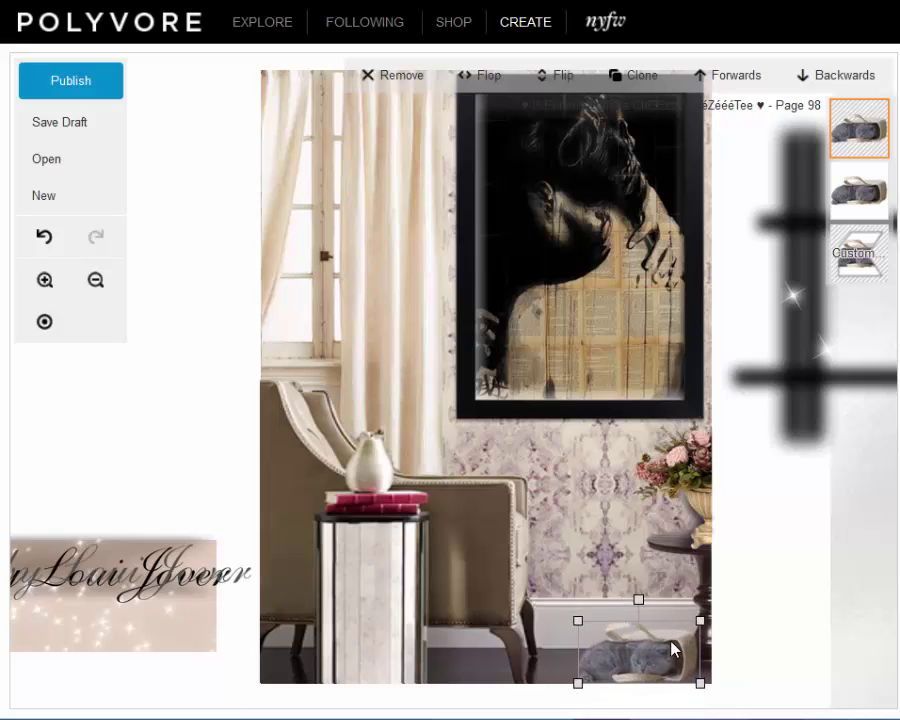
pyautogui.click(757, 590)
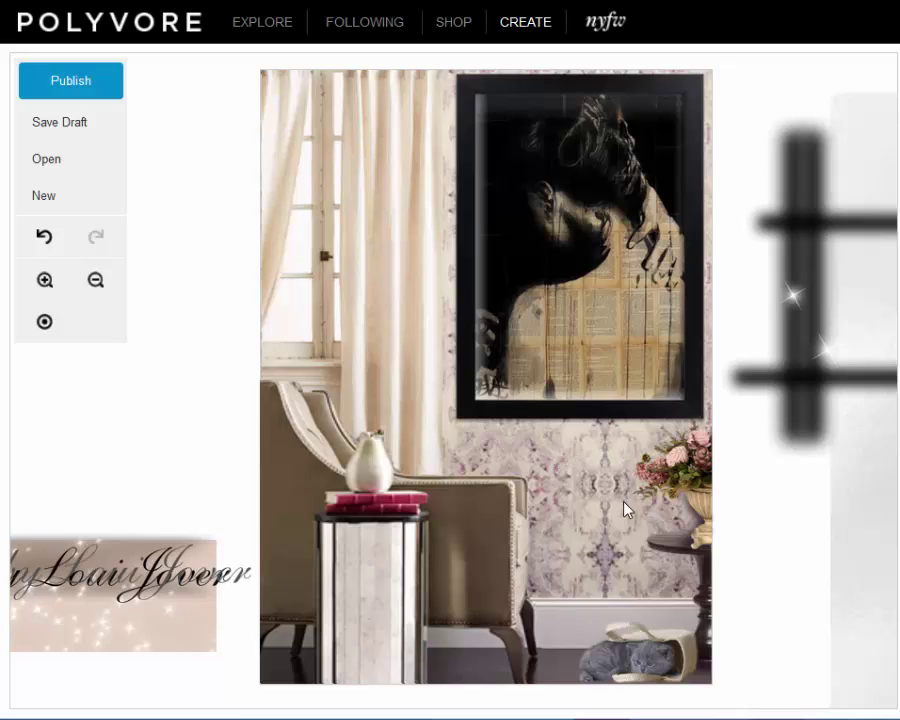
# - Nudge the flower-filled urn slightly upward on the pedestal table
pyautogui.click(704, 521)
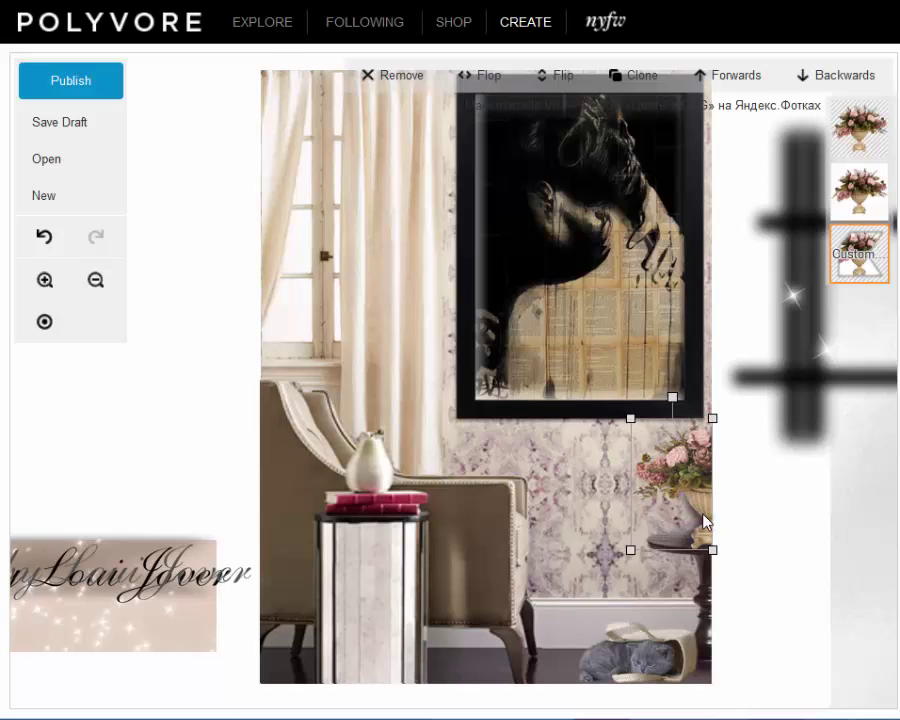
pyautogui.moveTo(704, 520); pyautogui.dragTo(704, 517)
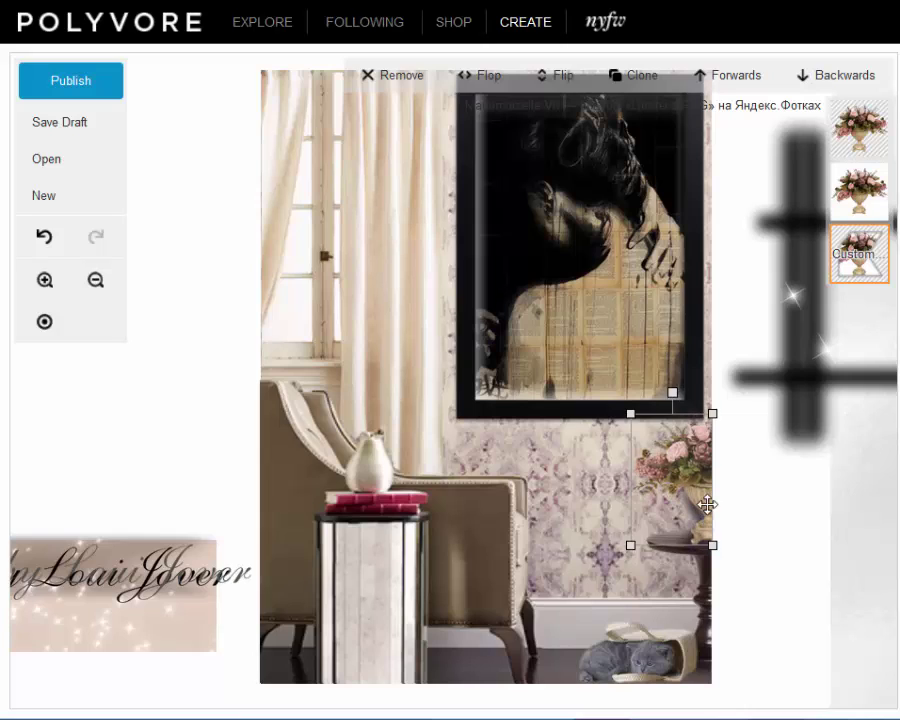
pyautogui.click(772, 513)
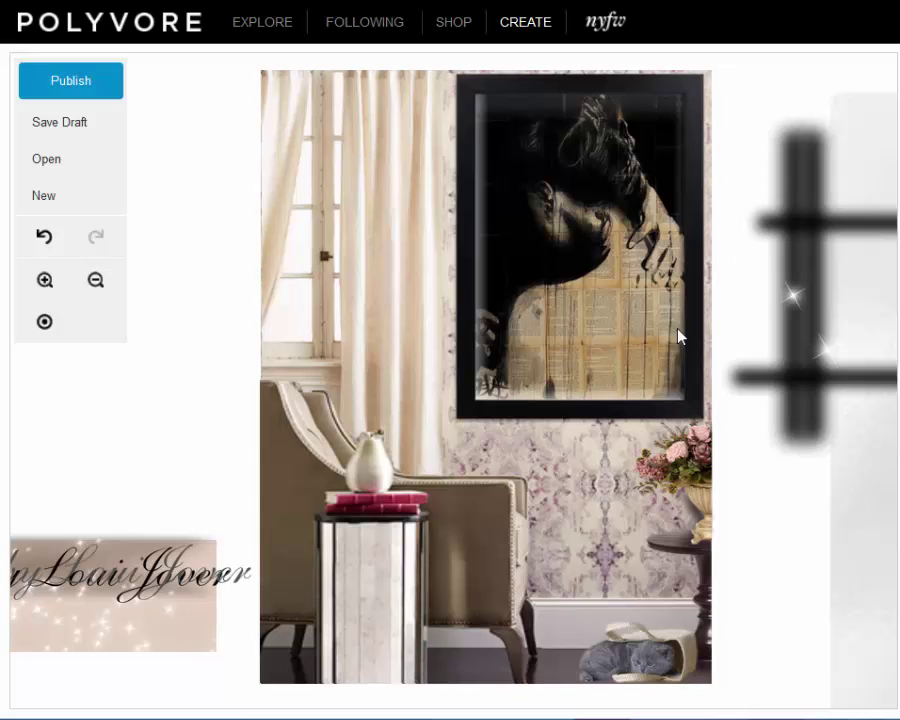
# - Shift the woman's portrait and both frame halves slightly left and down on the wallpaper, keeping the frame fitted around the artwork
pyautogui.moveTo(470, 387); pyautogui.dragTo(578, 386)
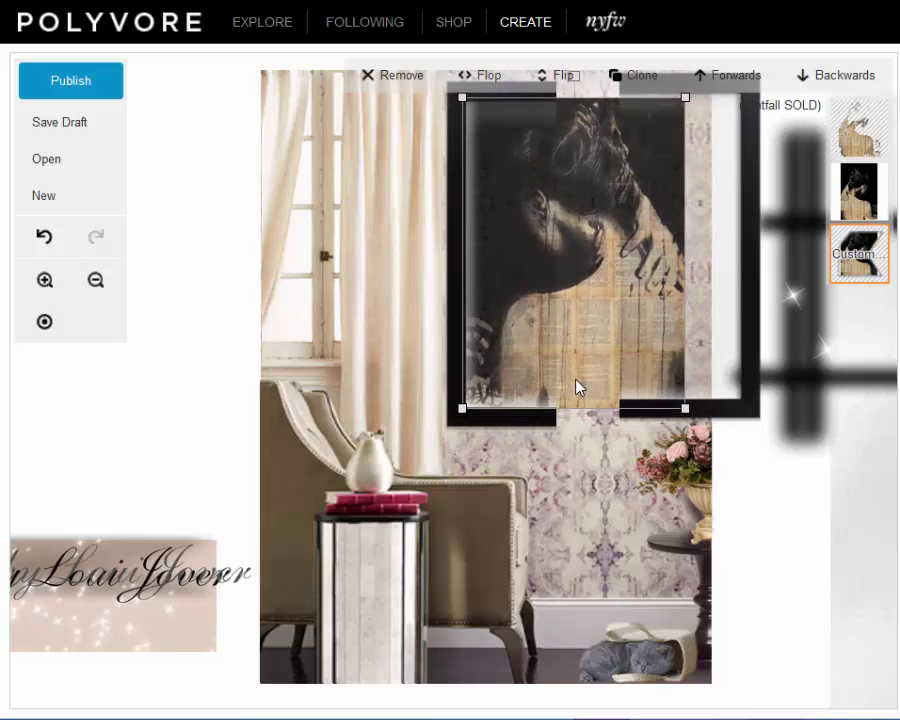
pyautogui.moveTo(736, 395); pyautogui.dragTo(674, 403)
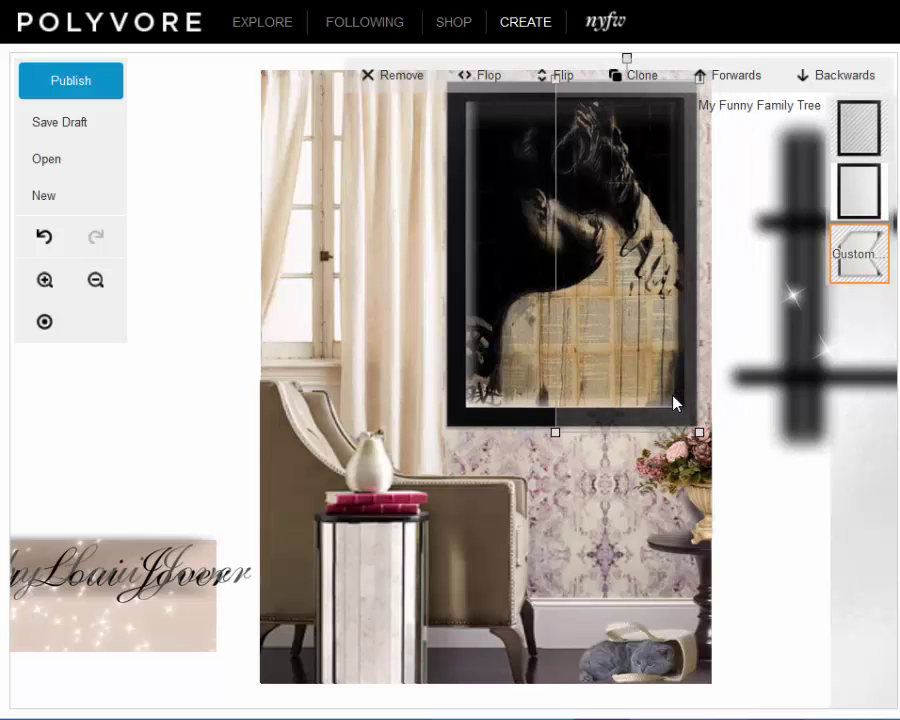
pyautogui.click(761, 478)
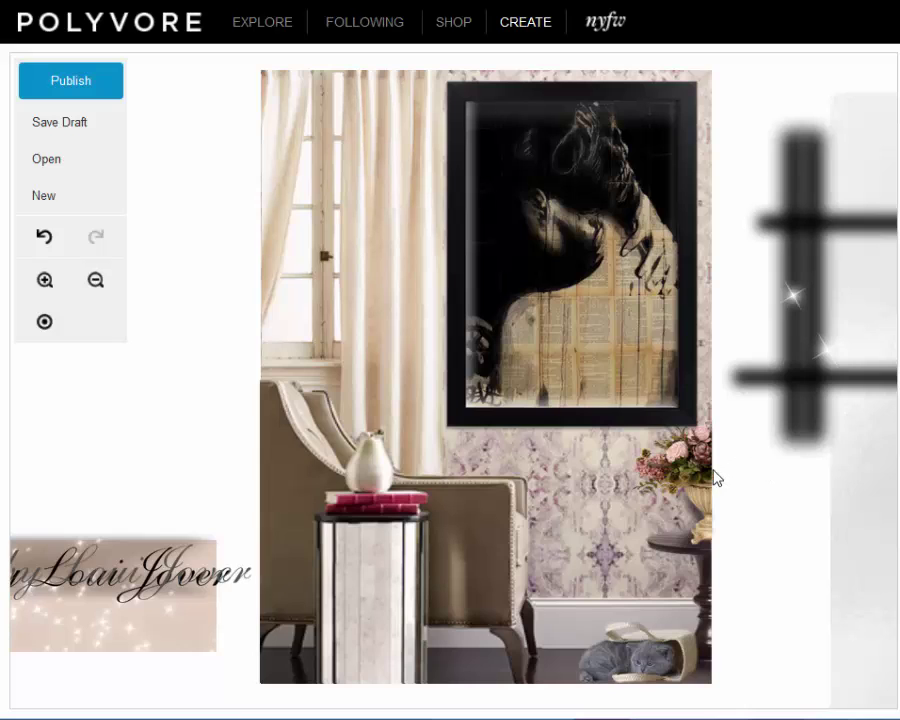
# - Lower the pedestal table slightly and reseat the flower-filled urn on its top
pyautogui.click(703, 585)
pyautogui.moveTo(703, 585); pyautogui.dragTo(702, 591)
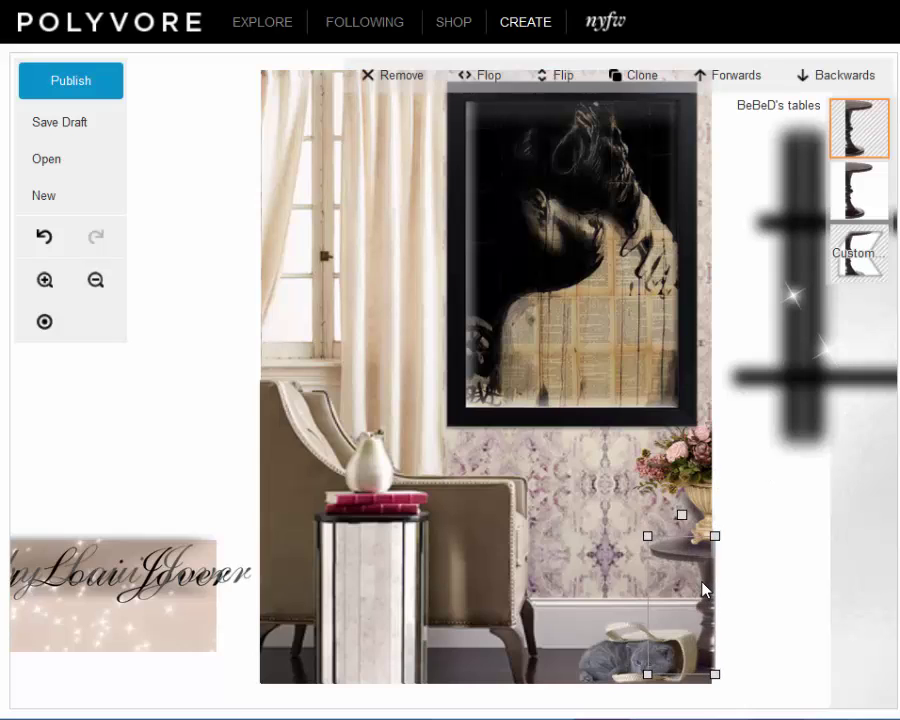
pyautogui.click(697, 492)
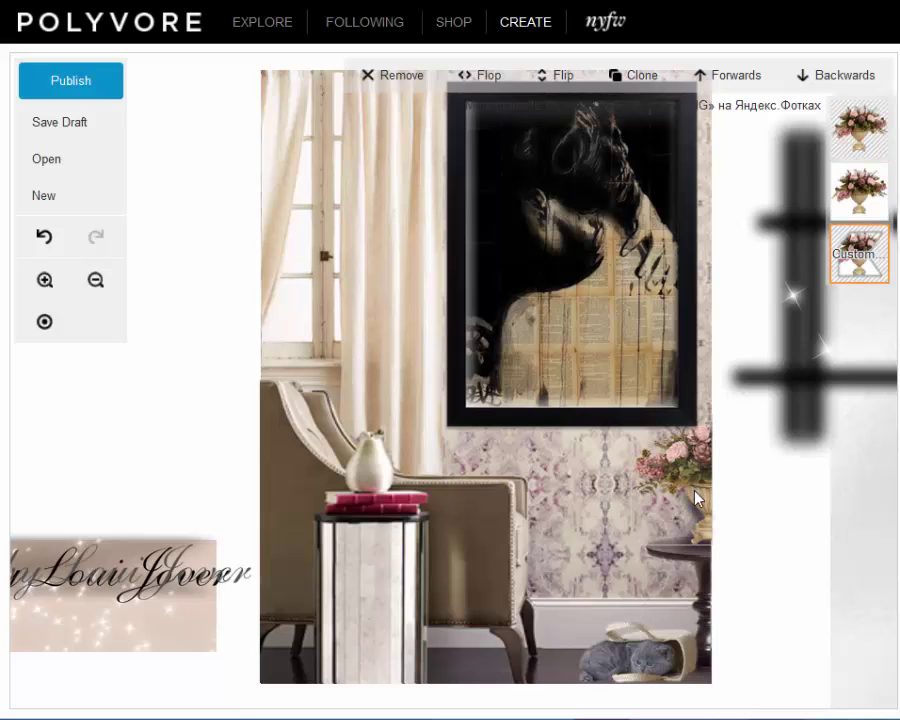
pyautogui.moveTo(697, 500); pyautogui.dragTo(699, 498)
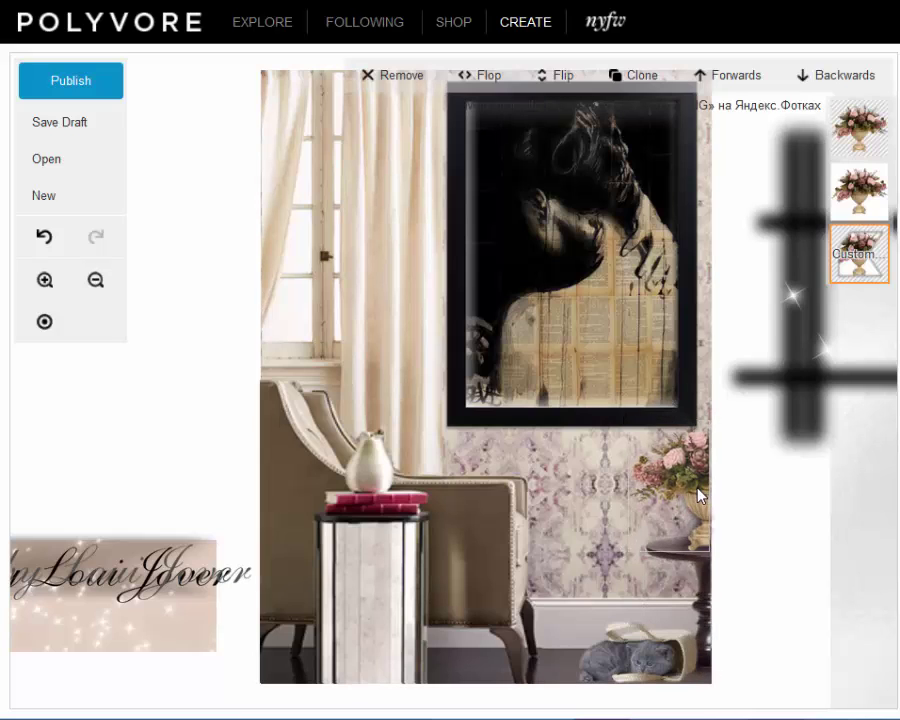
pyautogui.click(779, 513)
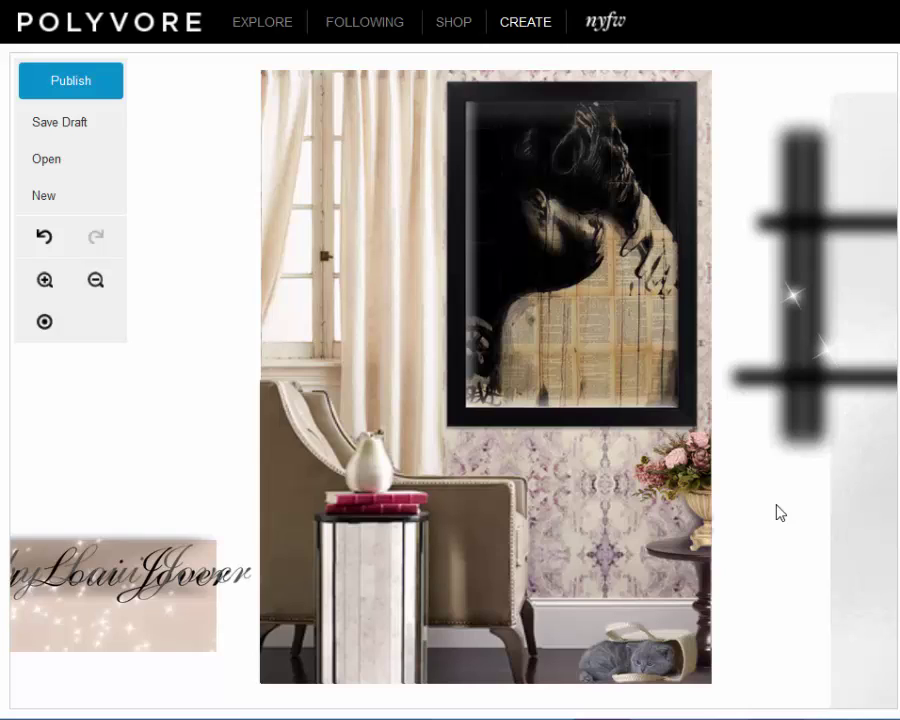
# - Place a vertical blurred shadow behind the left edge of the portrait frame and align it with the frame's height
pyautogui.click(795, 428)
pyautogui.moveTo(795, 428)
pyautogui.mouseDown()
pyautogui.moveTo(505, 366)
pyautogui.moveTo(454, 376)
pyautogui.moveTo(458, 390)
pyautogui.moveTo(470, 390)
pyautogui.moveTo(461, 390)
pyautogui.mouseUp()
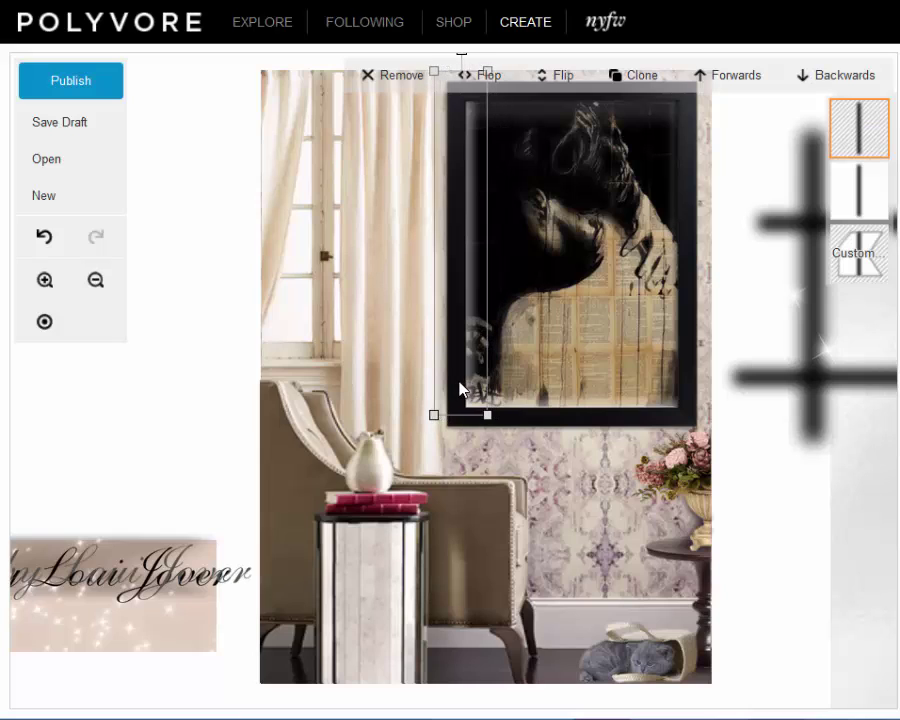
pyautogui.moveTo(460, 389); pyautogui.dragTo(463, 399)
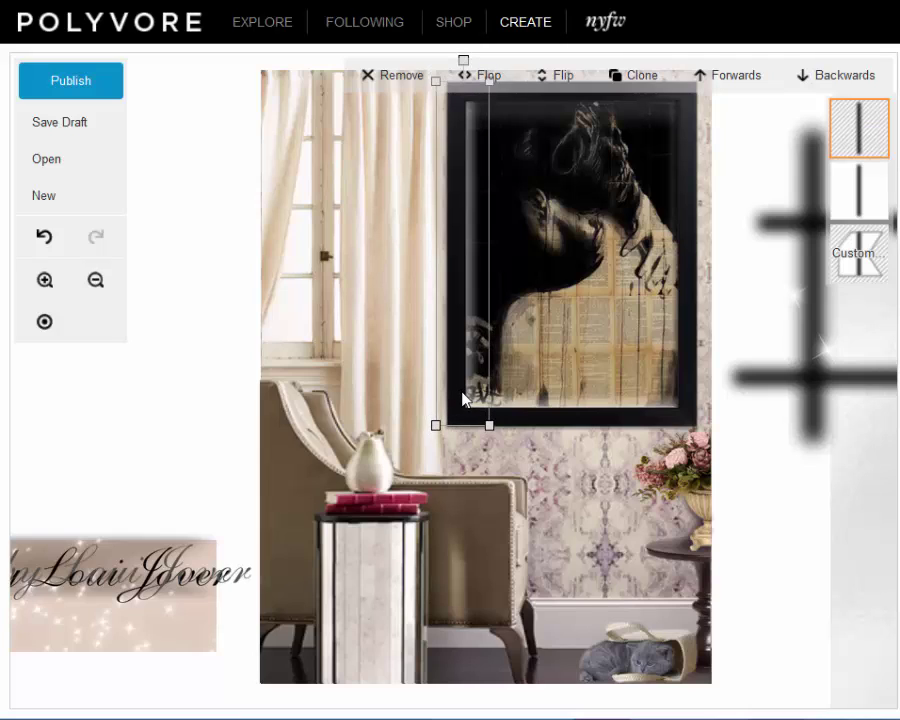
pyautogui.click(756, 491)
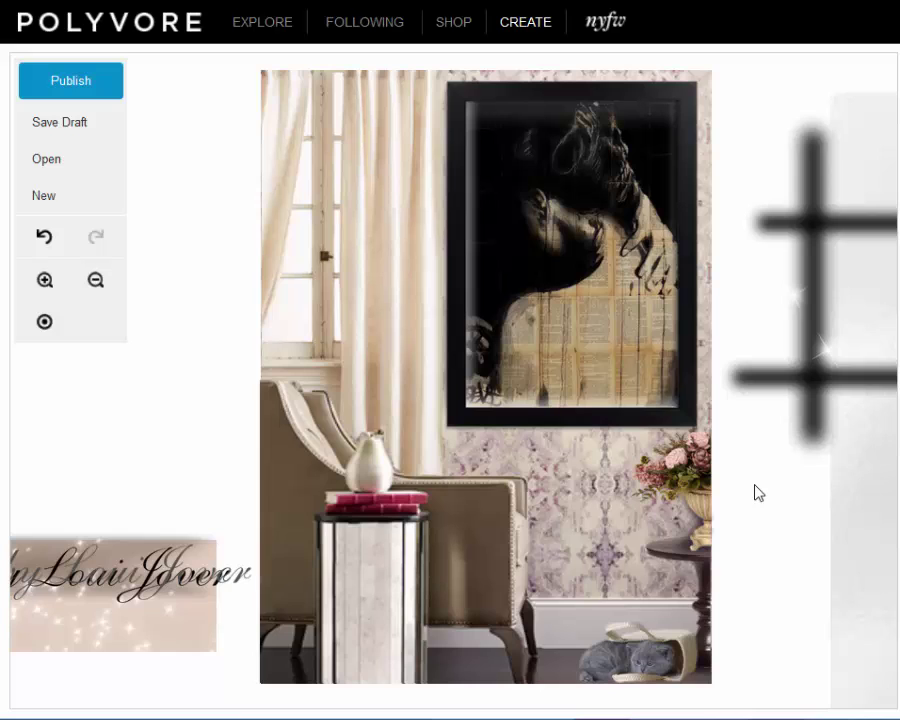
# - Place the second vertical blurred shadow behind the right edge of the portrait frame and adjust it to show only faintly
pyautogui.moveTo(810, 416); pyautogui.dragTo(681, 378)
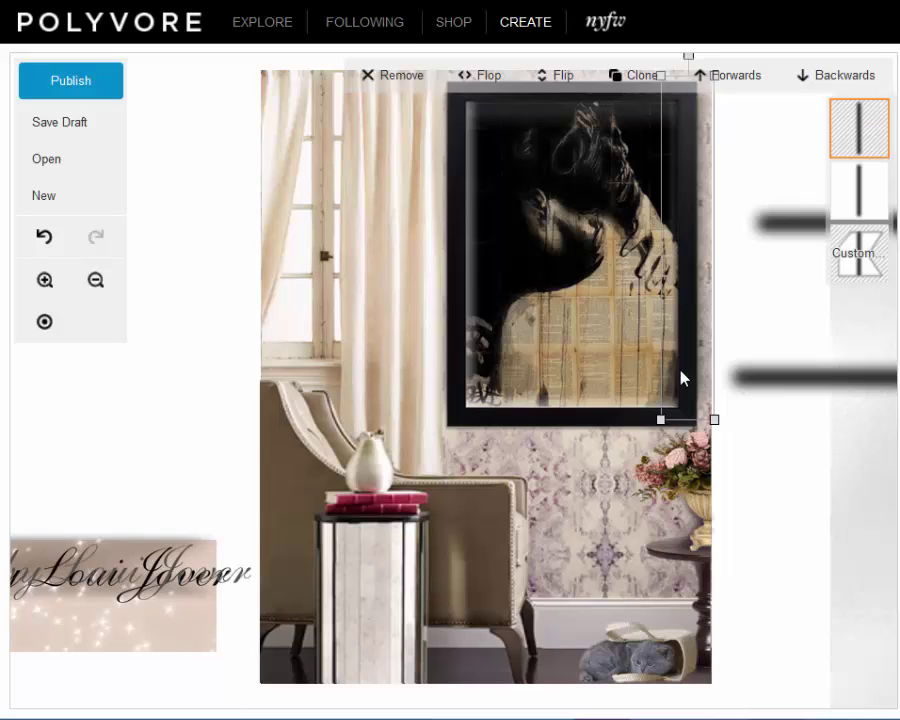
pyautogui.moveTo(680, 378); pyautogui.dragTo(692, 379)
pyautogui.click(769, 521)
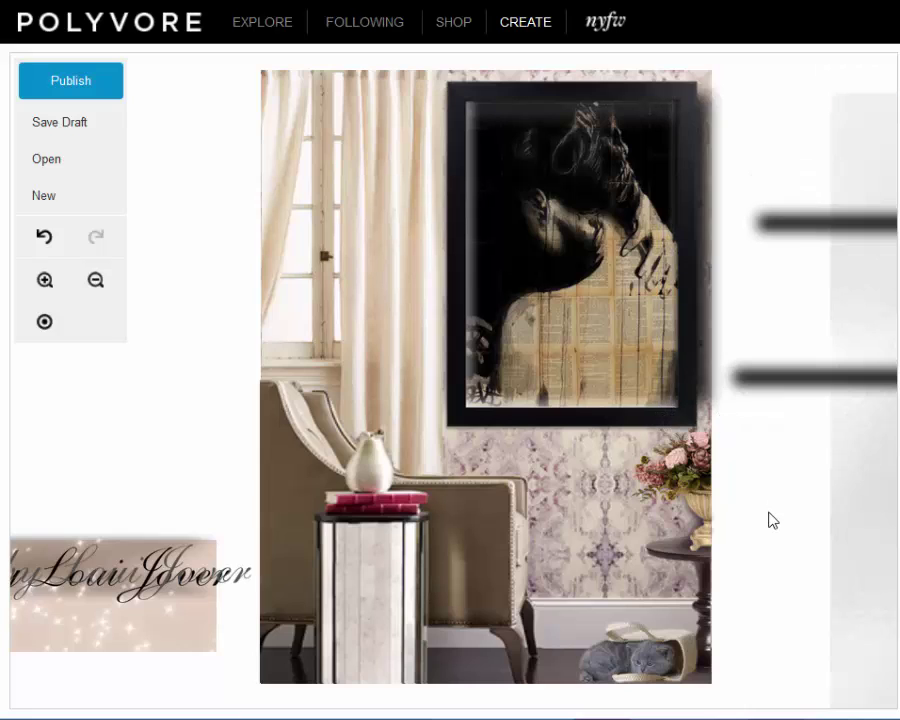
pyautogui.moveTo(706, 358); pyautogui.dragTo(697, 357)
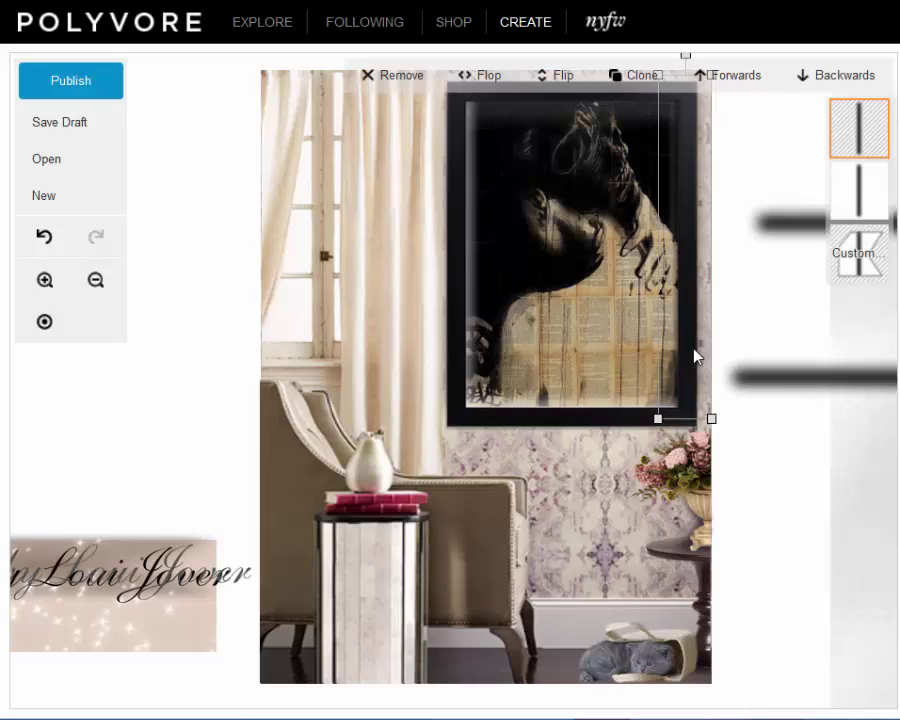
pyautogui.click(773, 497)
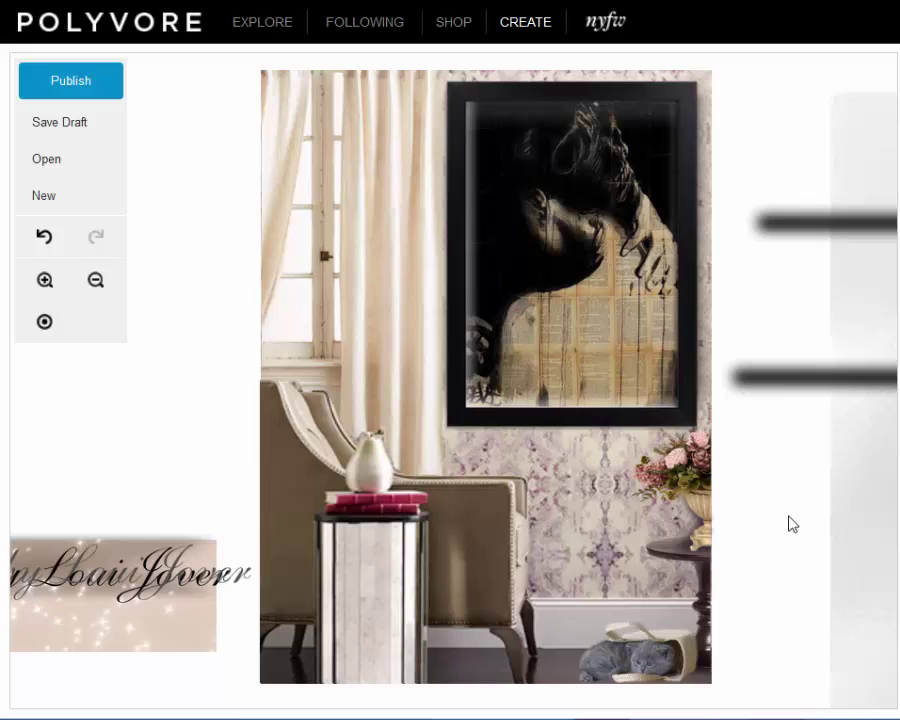
# - Try a horizontal blurred shadow beneath the portrait frame's lower edge and take it back out of the composition
pyautogui.moveTo(800, 385); pyautogui.dragTo(519, 433)
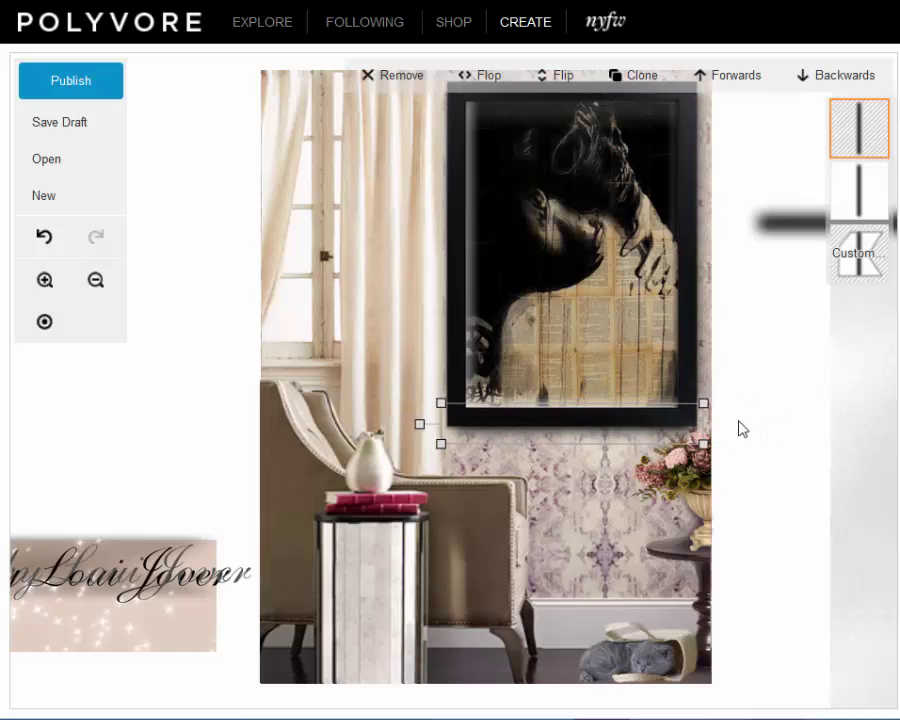
pyautogui.click(769, 428)
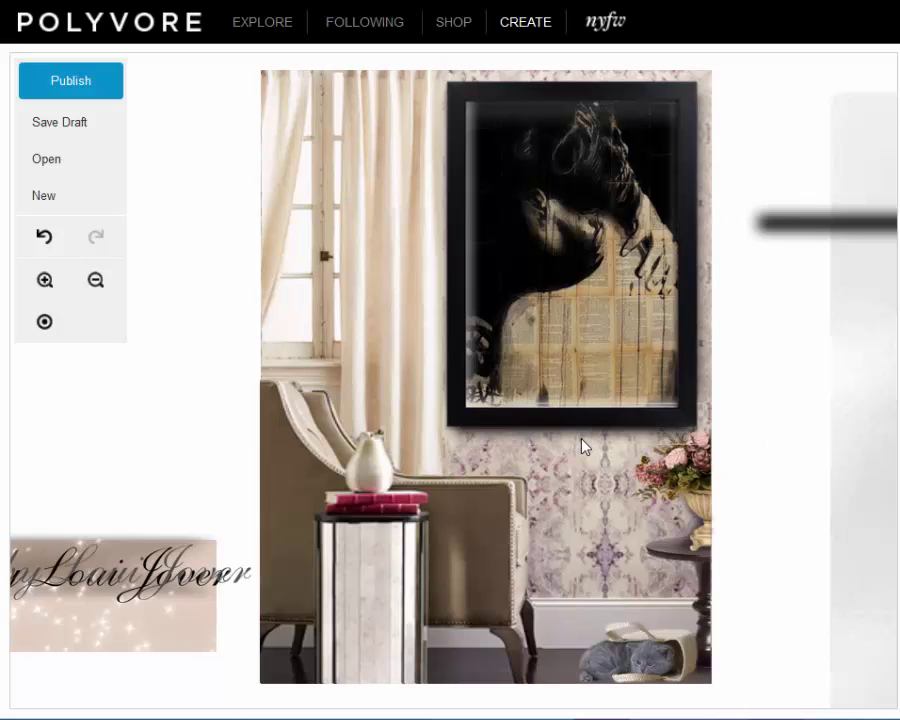
pyautogui.moveTo(584, 445); pyautogui.dragTo(899, 388)
# - Pull the blurred shadow patches from behind the urn out to the right and set the urn back on the pedestal table
pyautogui.moveTo(700, 495); pyautogui.dragTo(793, 494)
pyautogui.click(822, 472)
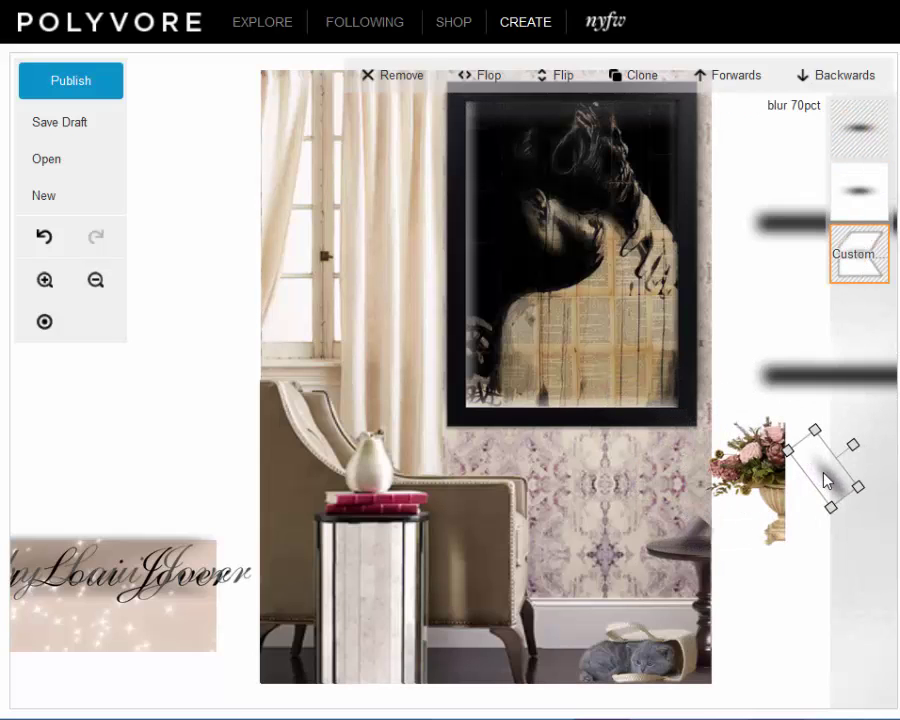
pyautogui.moveTo(822, 468); pyautogui.dragTo(826, 526)
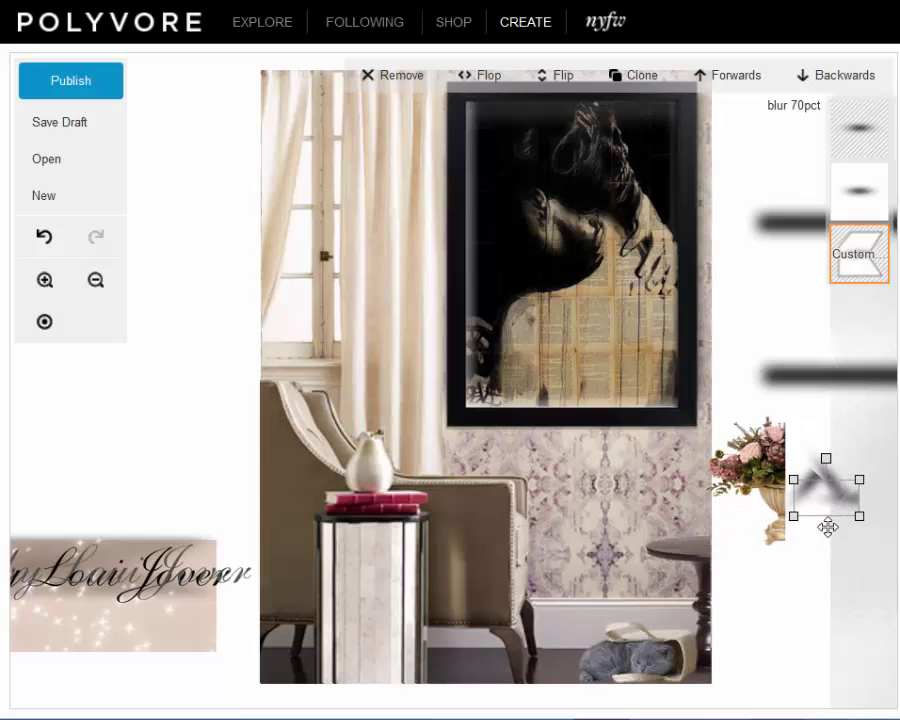
pyautogui.click(728, 488)
pyautogui.moveTo(716, 487); pyautogui.dragTo(679, 490)
pyautogui.click(769, 586)
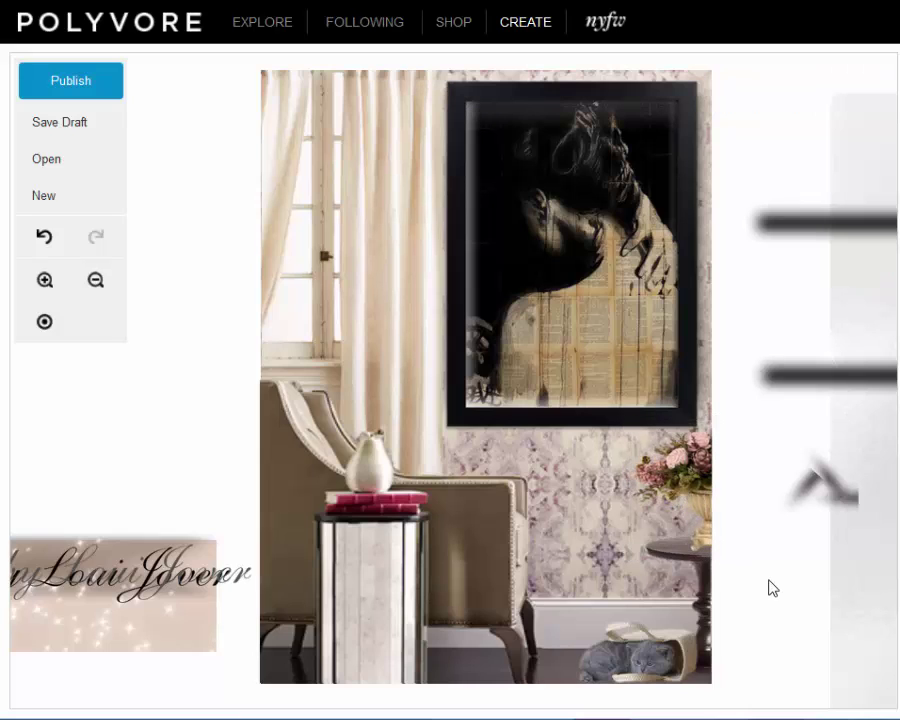
pyautogui.click(700, 668)
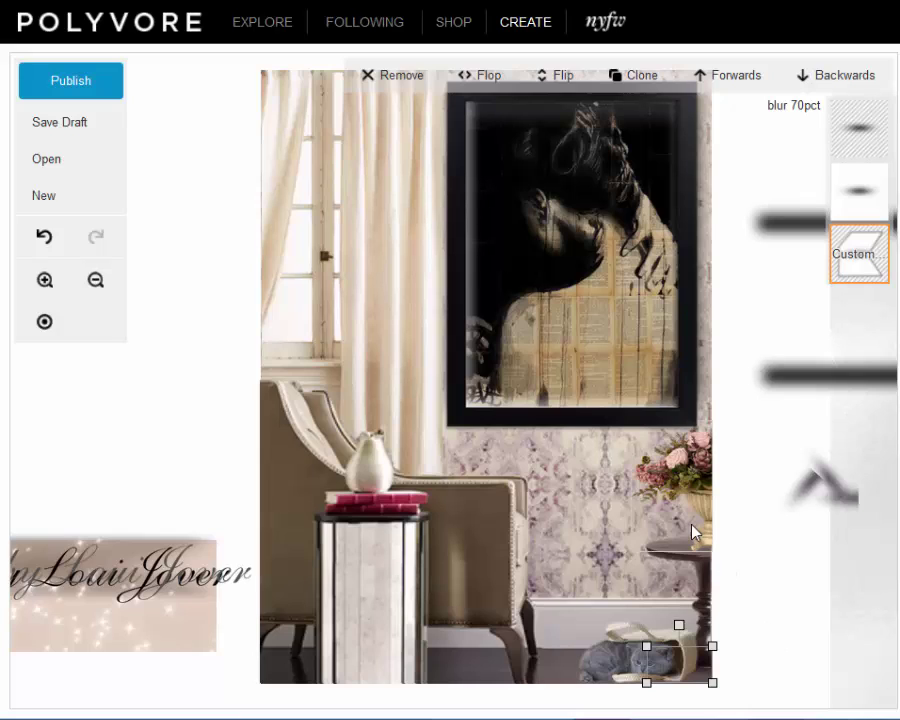
pyautogui.click(697, 492)
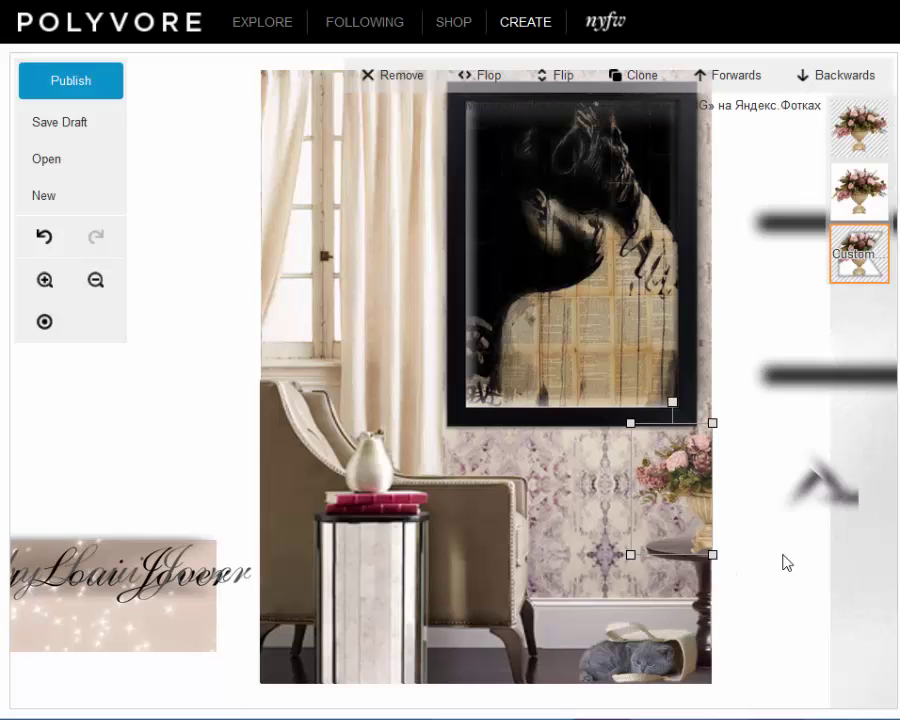
pyautogui.click(798, 598)
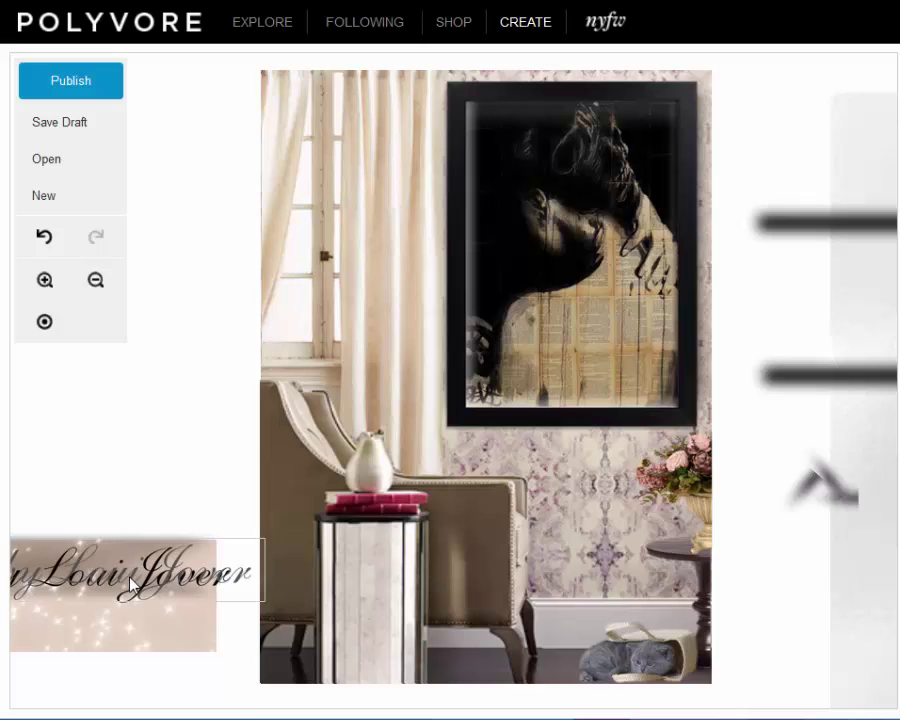
# - Place the grey and black copies of the artwork credit text together across the lower part of the composition
pyautogui.moveTo(126, 583)
pyautogui.mouseDown()
pyautogui.moveTo(160, 566)
pyautogui.moveTo(142, 560)
pyautogui.moveTo(115, 580)
pyautogui.mouseUp()
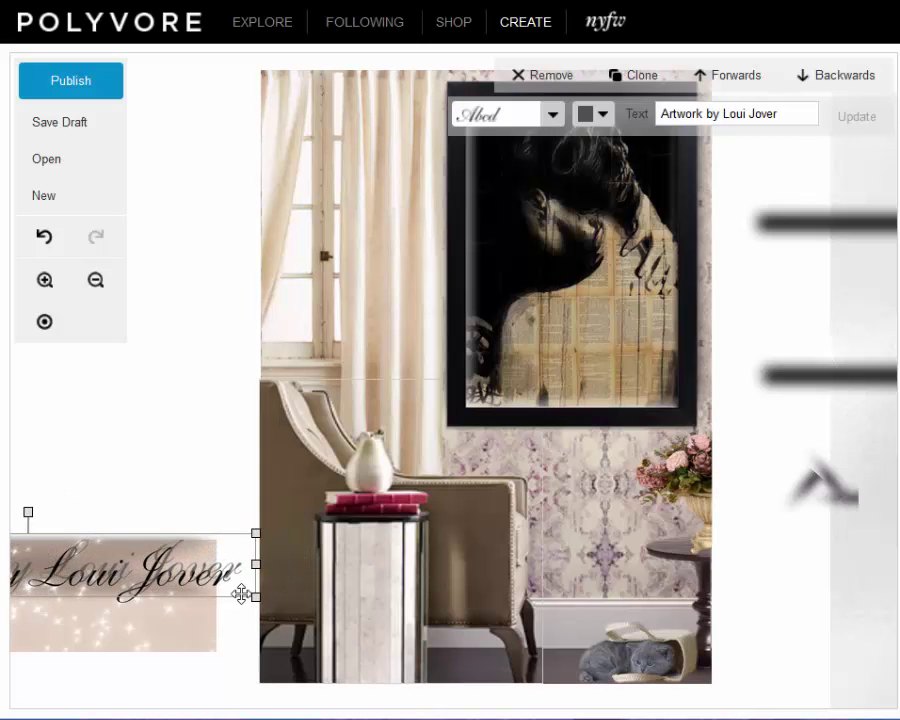
pyautogui.moveTo(206, 618); pyautogui.dragTo(660, 597)
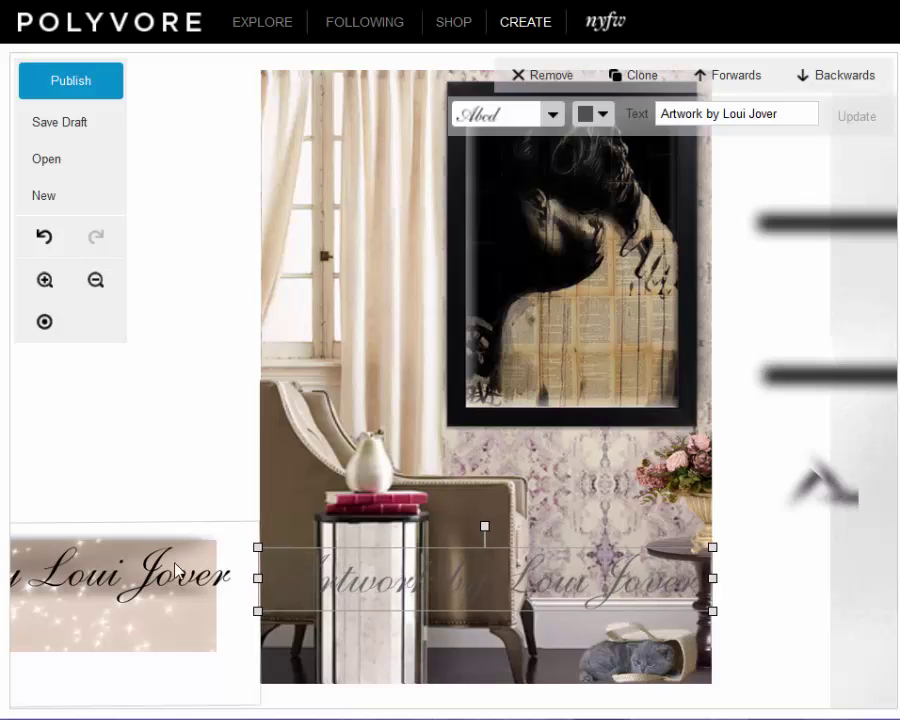
pyautogui.moveTo(180, 585); pyautogui.dragTo(621, 587)
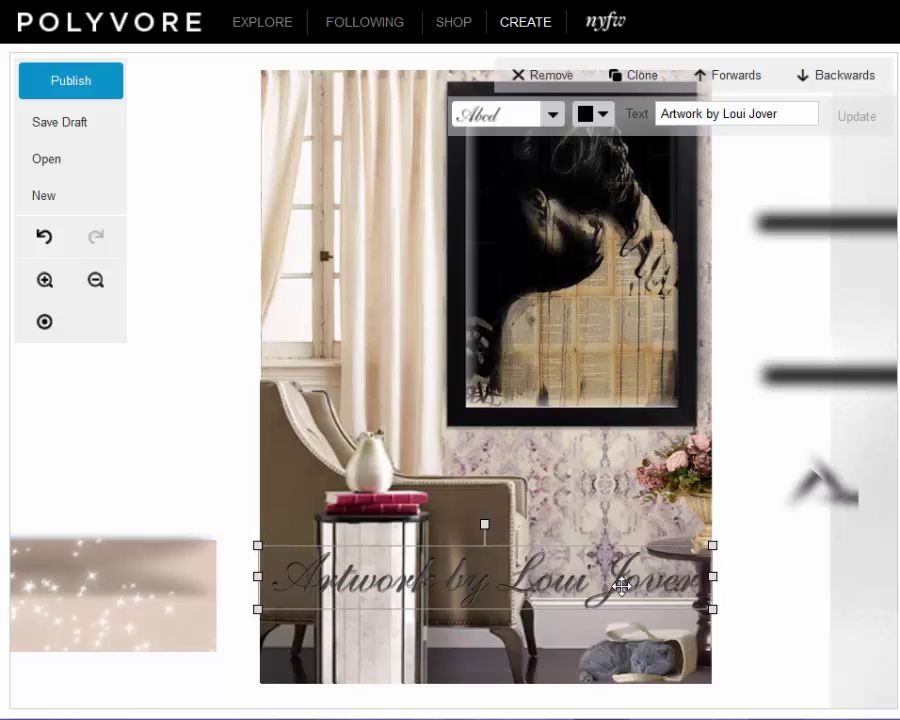
pyautogui.moveTo(621, 587); pyautogui.dragTo(622, 587)
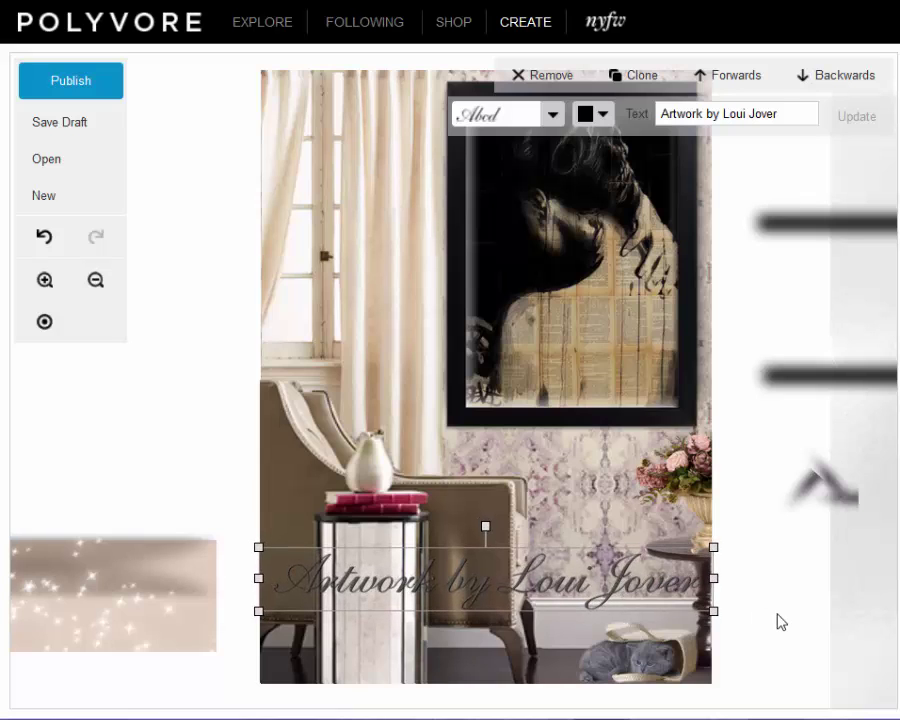
pyautogui.click(790, 625)
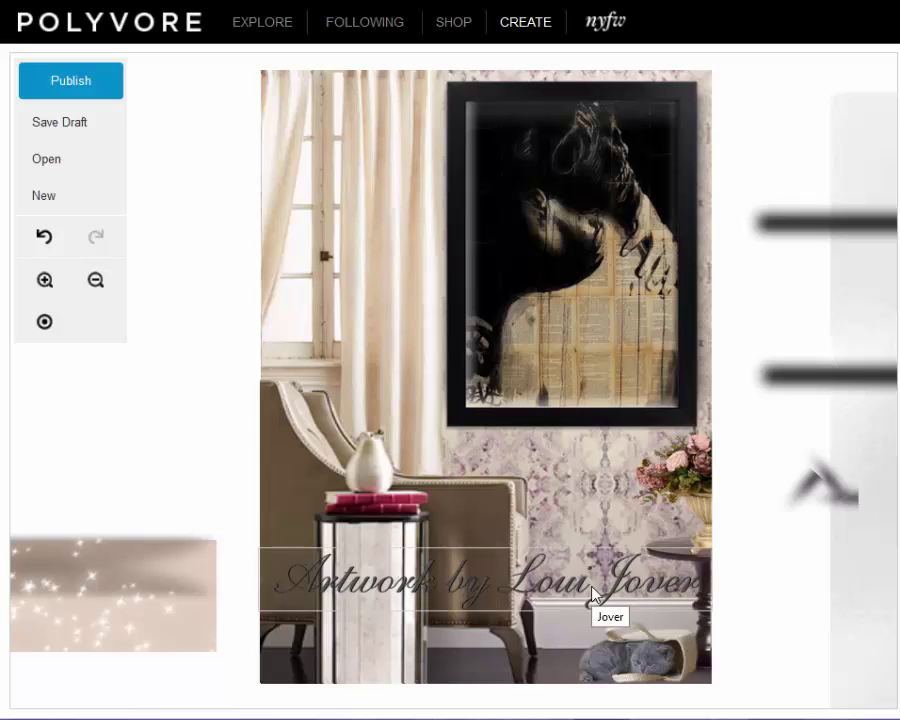
# - Nudge the grey credit text into a slight offset from the black copy so that it acts as its shadow
pyautogui.click(680, 582)
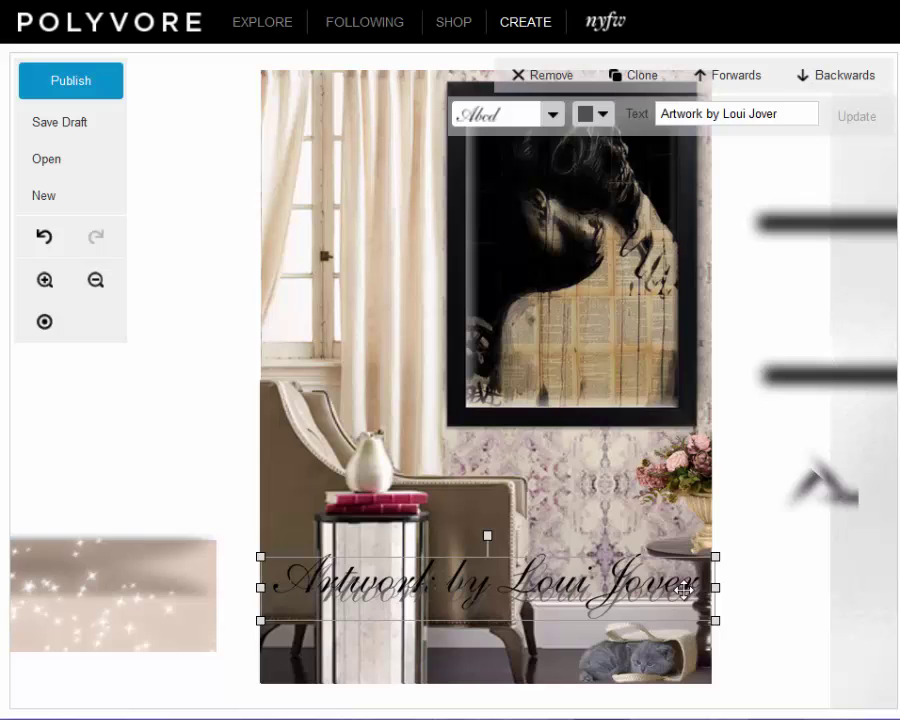
pyautogui.moveTo(684, 590); pyautogui.dragTo(681, 581)
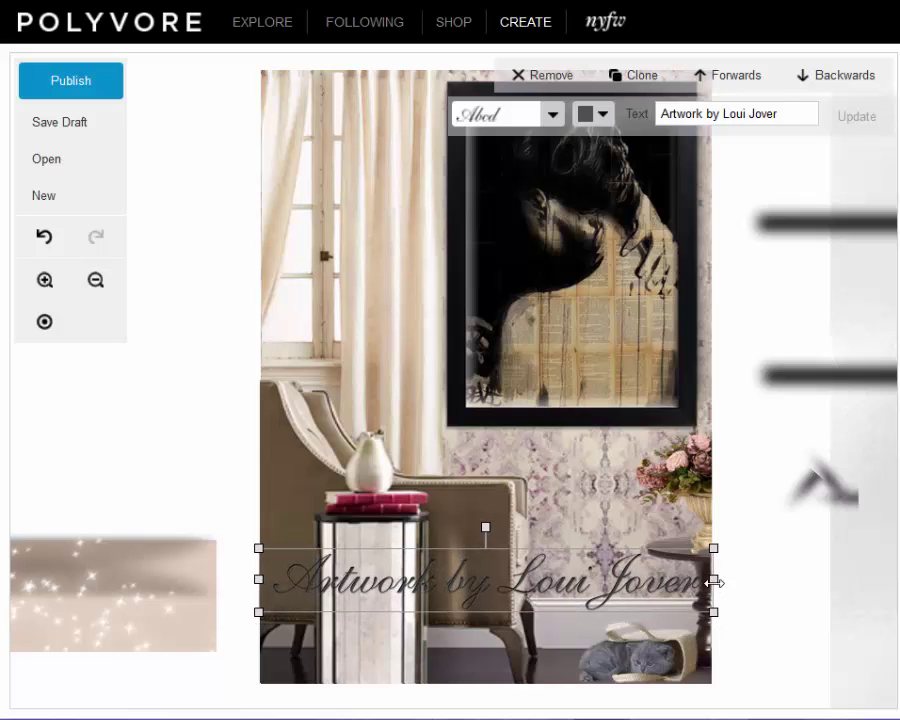
pyautogui.click(782, 607)
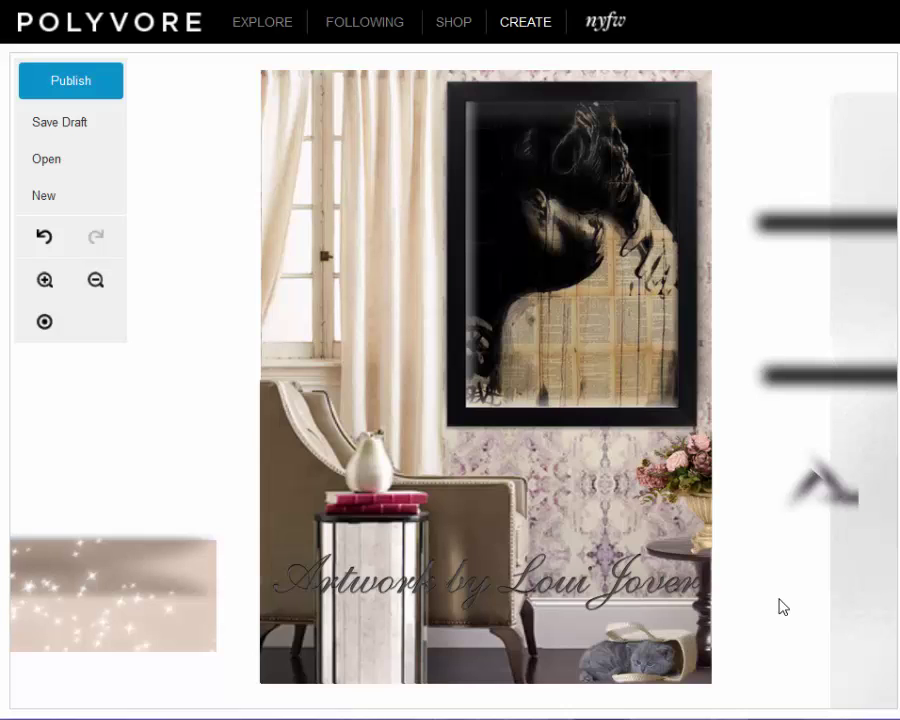
# - Place the translucent beige band behind the artwork credit and add a soft shadow along the band's upper and lower edges
pyautogui.click(209, 643)
pyautogui.moveTo(263, 641); pyautogui.dragTo(252, 690)
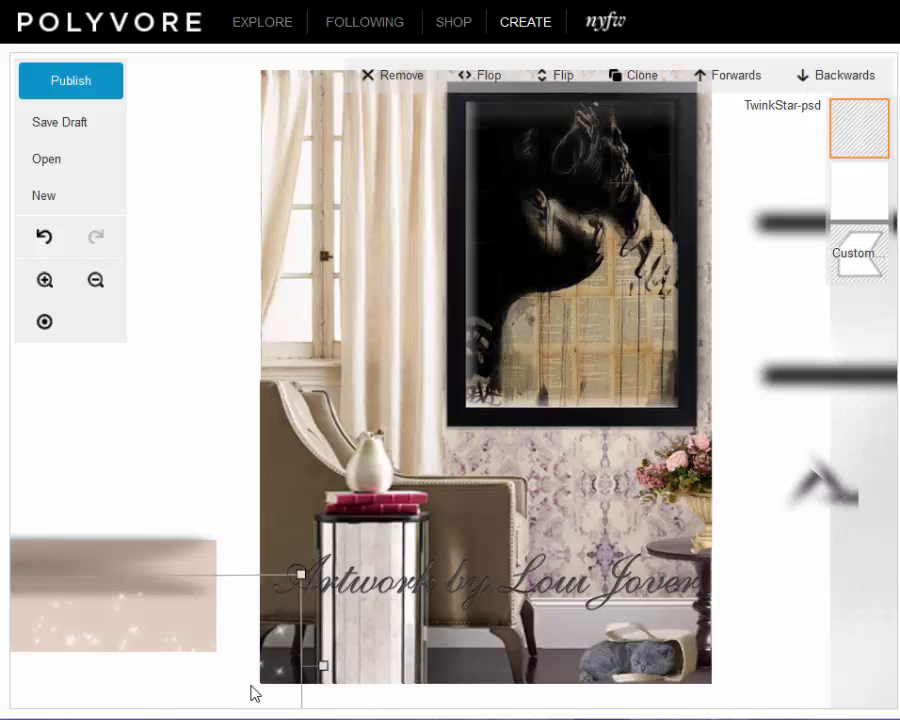
pyautogui.click(271, 562)
pyautogui.moveTo(271, 562)
pyautogui.mouseDown()
pyautogui.moveTo(554, 580)
pyautogui.moveTo(693, 553)
pyautogui.moveTo(703, 559)
pyautogui.mouseUp()
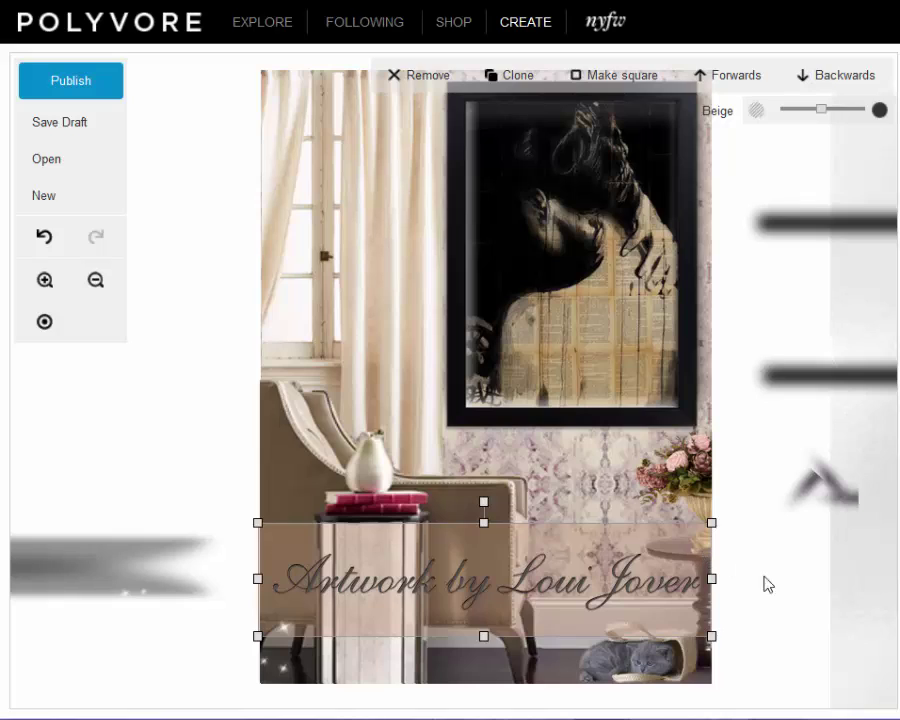
pyautogui.click(775, 593)
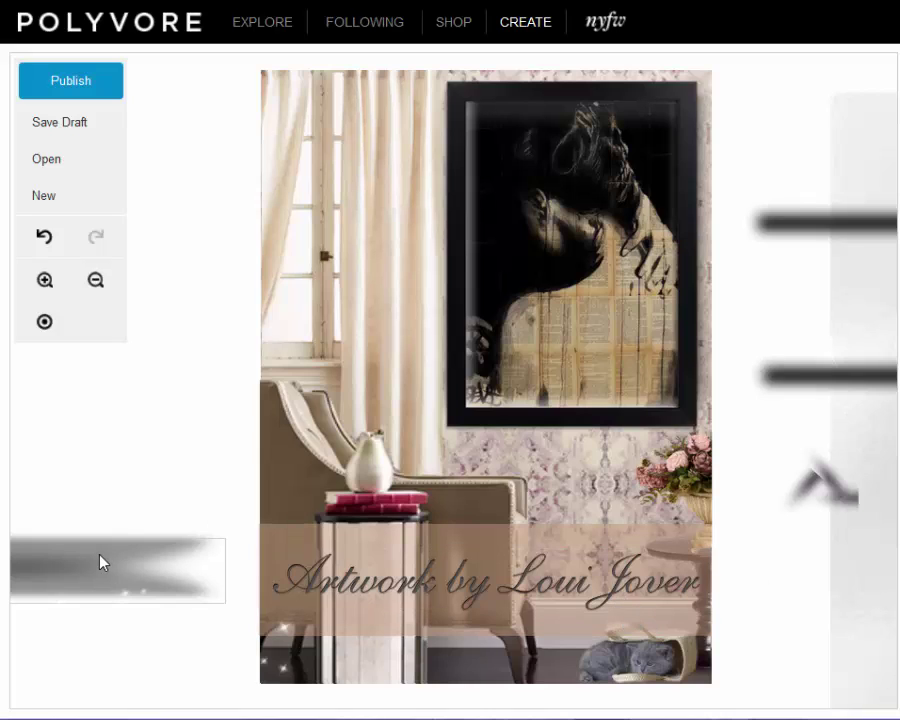
pyautogui.moveTo(101, 557); pyautogui.dragTo(594, 487)
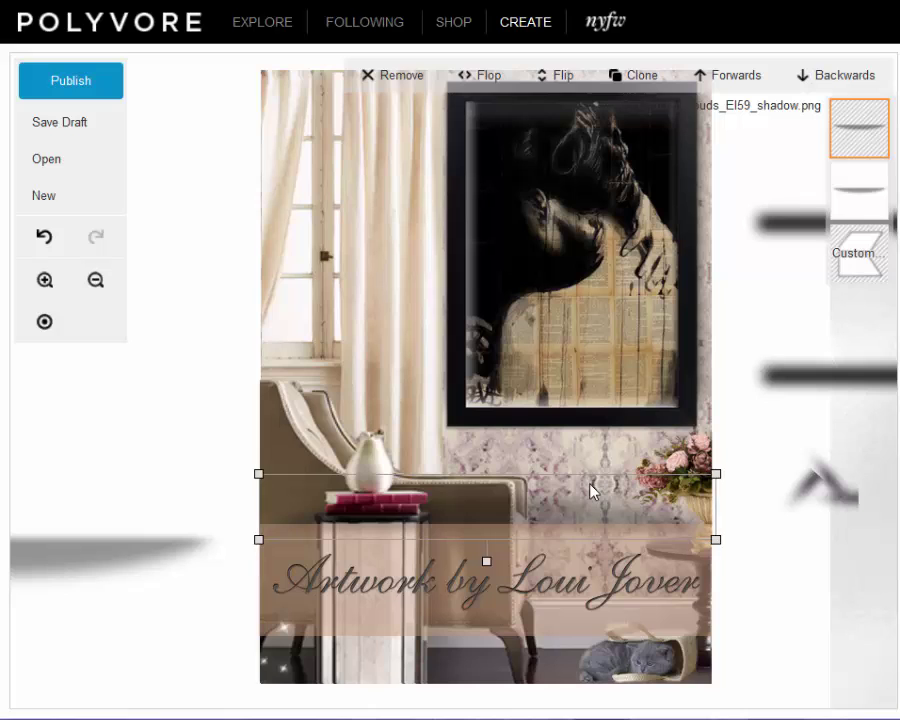
pyautogui.moveTo(150, 552); pyautogui.dragTo(645, 640)
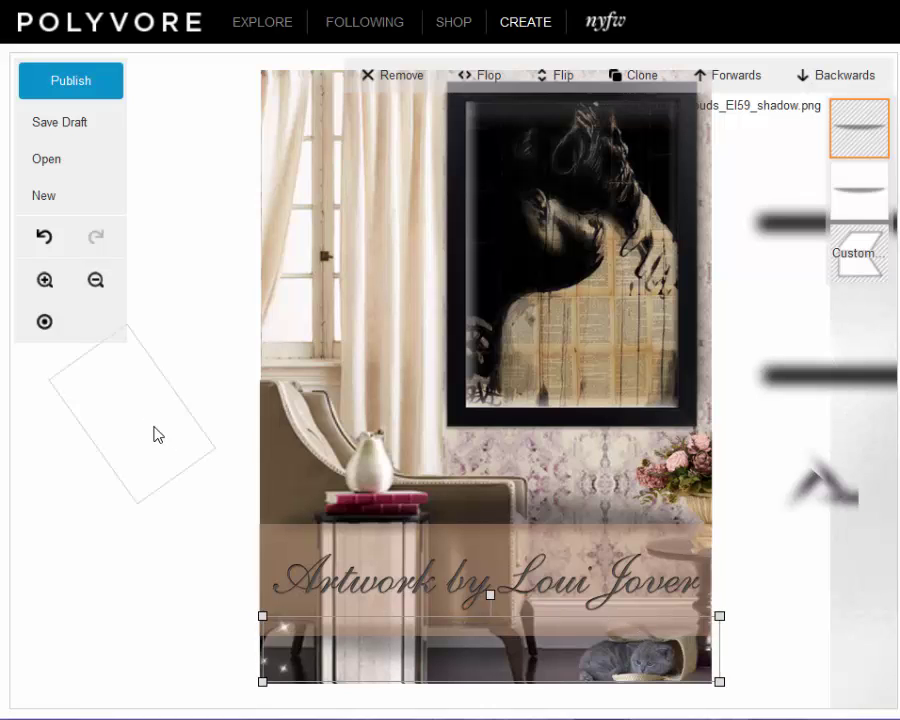
# - Place the light flare over the window and spread the twinkle-star overlay across the beige credit band
pyautogui.click(155, 432)
pyautogui.moveTo(155, 432)
pyautogui.mouseDown()
pyautogui.moveTo(287, 315)
pyautogui.moveTo(355, 220)
pyautogui.moveTo(363, 192)
pyautogui.mouseUp()
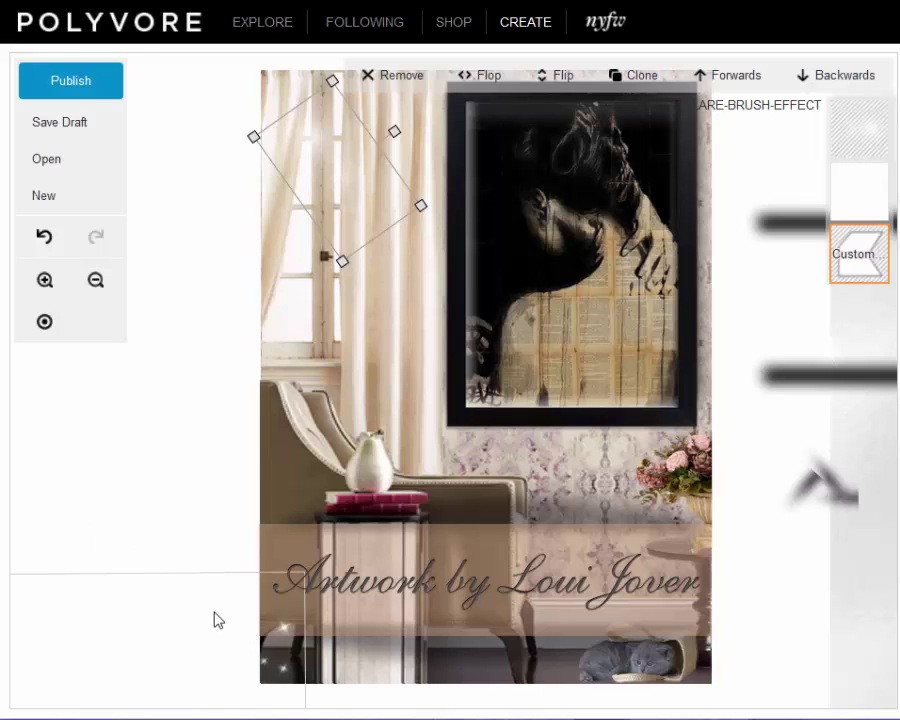
pyautogui.click(150, 594)
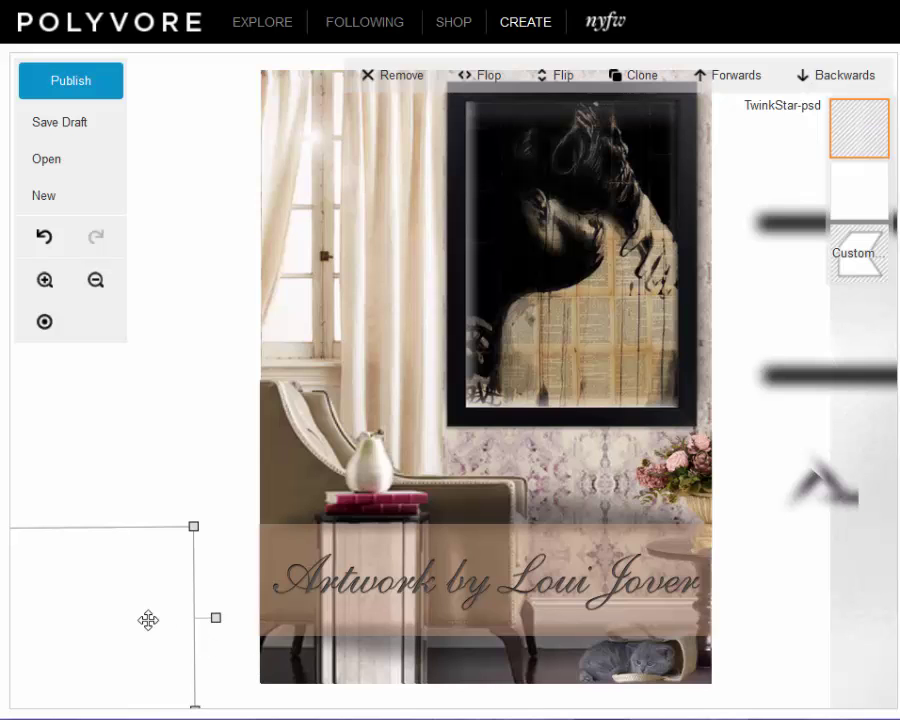
pyautogui.moveTo(147, 619); pyautogui.dragTo(681, 614)
pyautogui.click(772, 633)
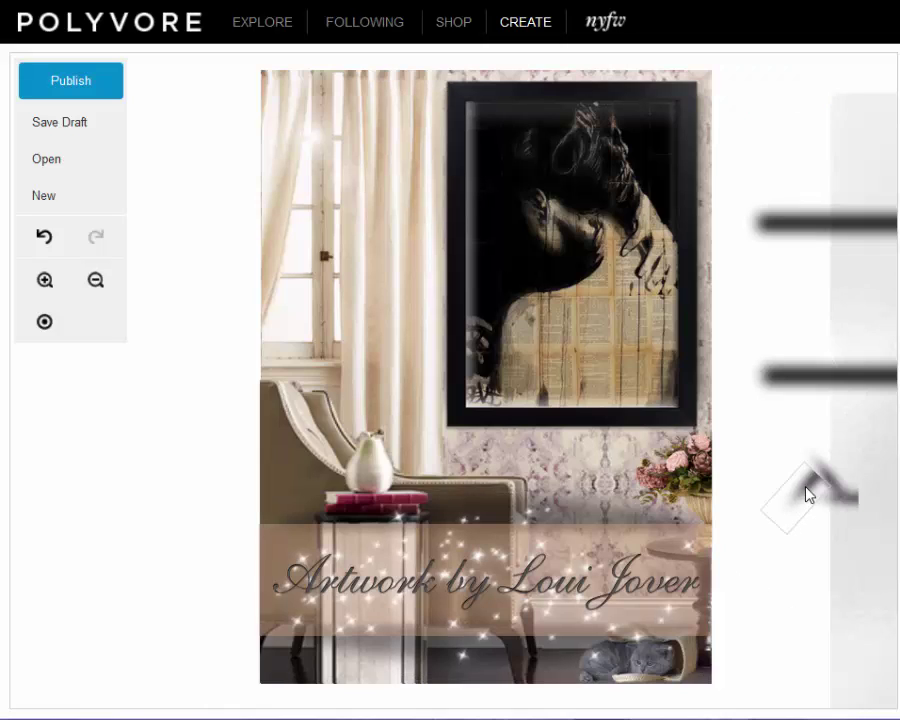
# - Place the two blurred shadow patches around the flower urn and the pedestal table
pyautogui.moveTo(807, 488)
pyautogui.mouseDown()
pyautogui.moveTo(740, 505)
pyautogui.moveTo(699, 502)
pyautogui.moveTo(703, 540)
pyautogui.moveTo(820, 478)
pyautogui.moveTo(735, 474)
pyautogui.moveTo(676, 502)
pyautogui.mouseUp()
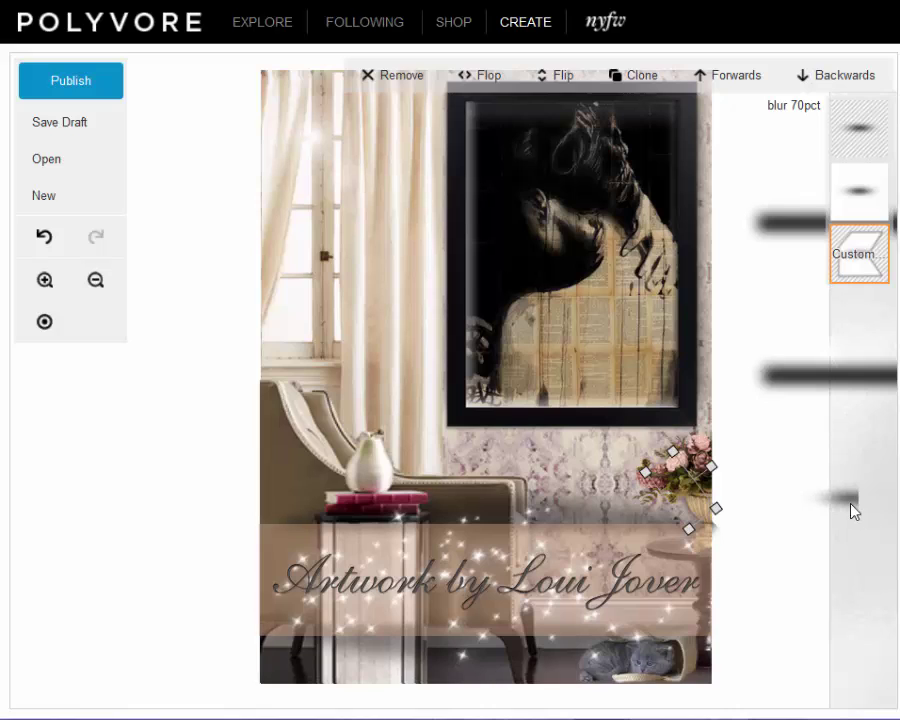
pyautogui.click(714, 544)
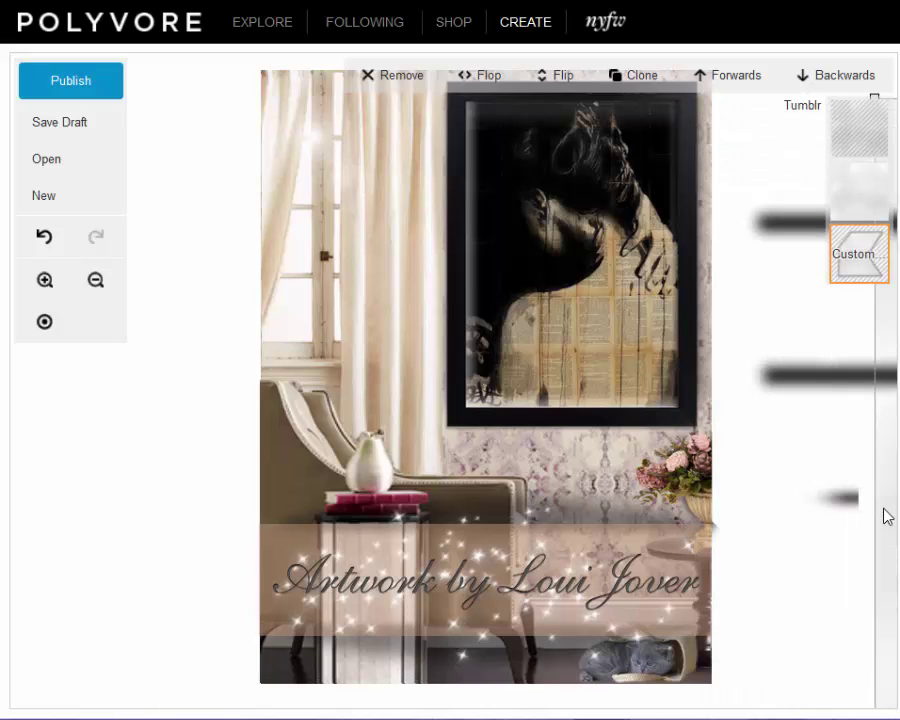
pyautogui.moveTo(840, 505); pyautogui.dragTo(689, 546)
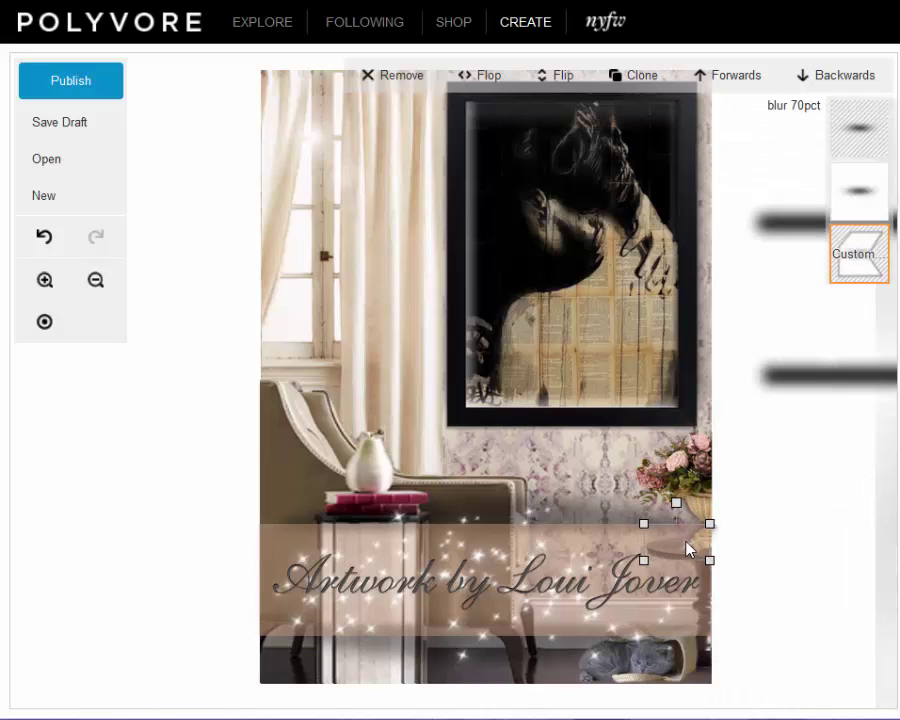
# - Place the horizontal blurred shadows behind the lower and upper edges of the portrait frame
pyautogui.moveTo(780, 386); pyautogui.dragTo(471, 437)
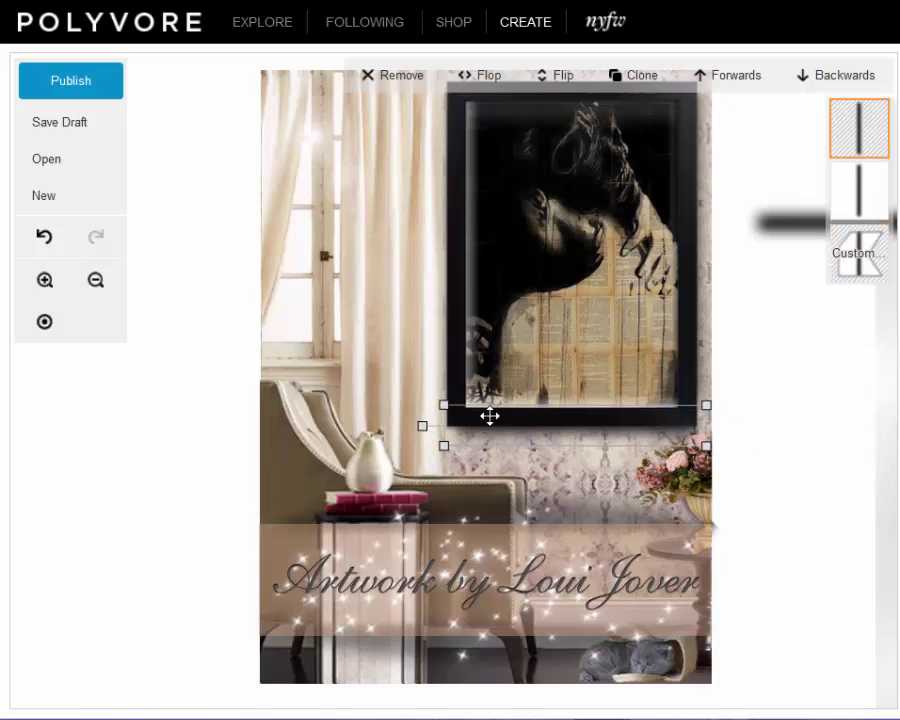
pyautogui.moveTo(740, 214); pyautogui.dragTo(478, 98)
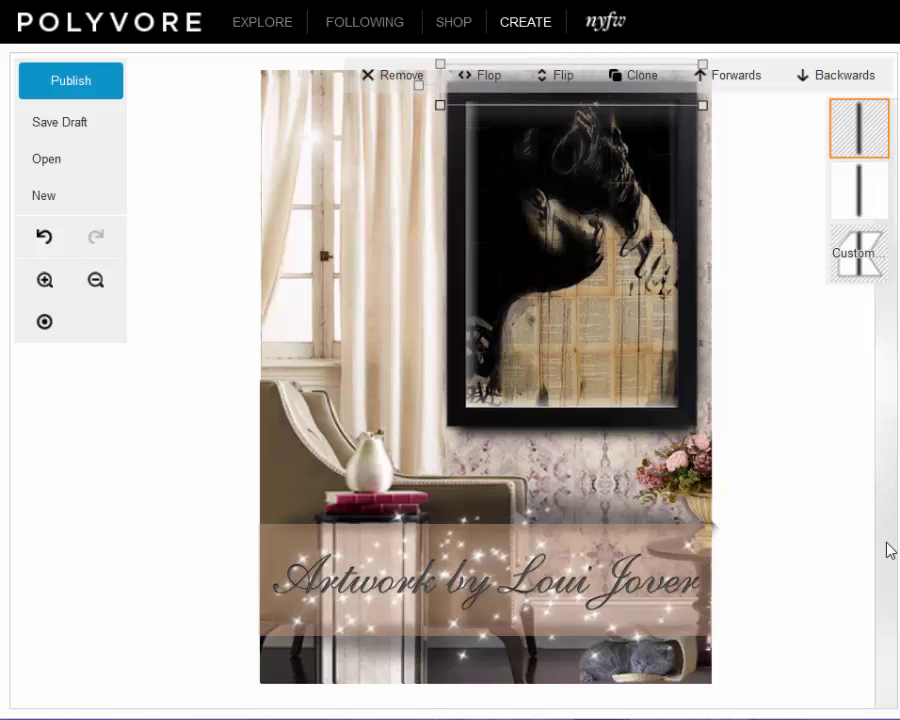
pyautogui.click(803, 498)
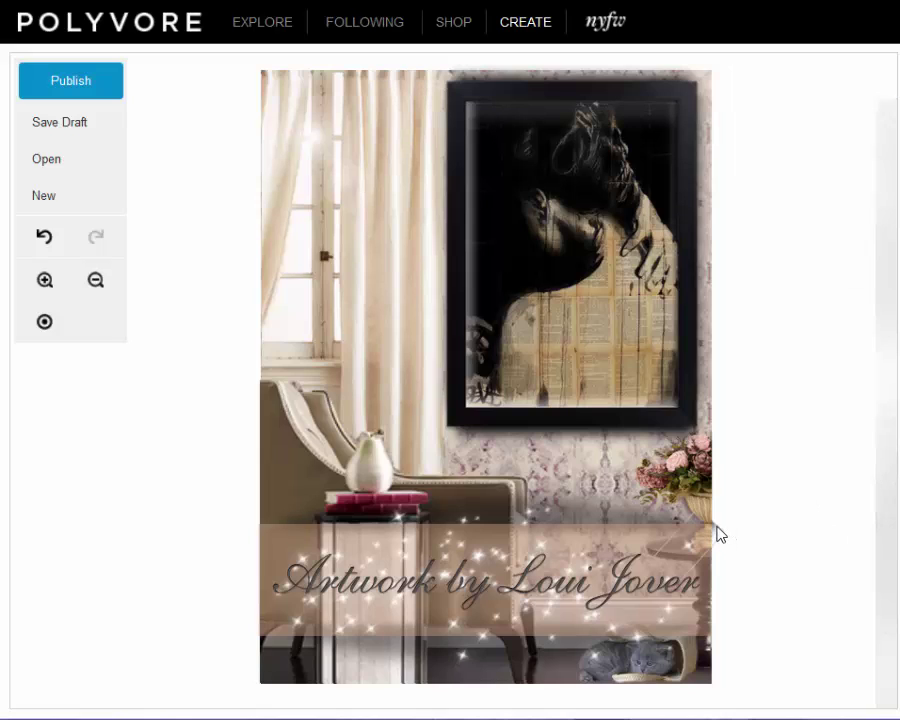
# - Nudge the tilted shadow patch behind the urn so that it stays inside the composition's edge
pyautogui.click(717, 532)
pyautogui.moveTo(717, 532); pyautogui.dragTo(719, 539)
pyautogui.click(784, 530)
# - Move the shadow above the portrait frame slightly down to soften it and fine-tune the shadow behind the frame's right edge
pyautogui.click(622, 76)
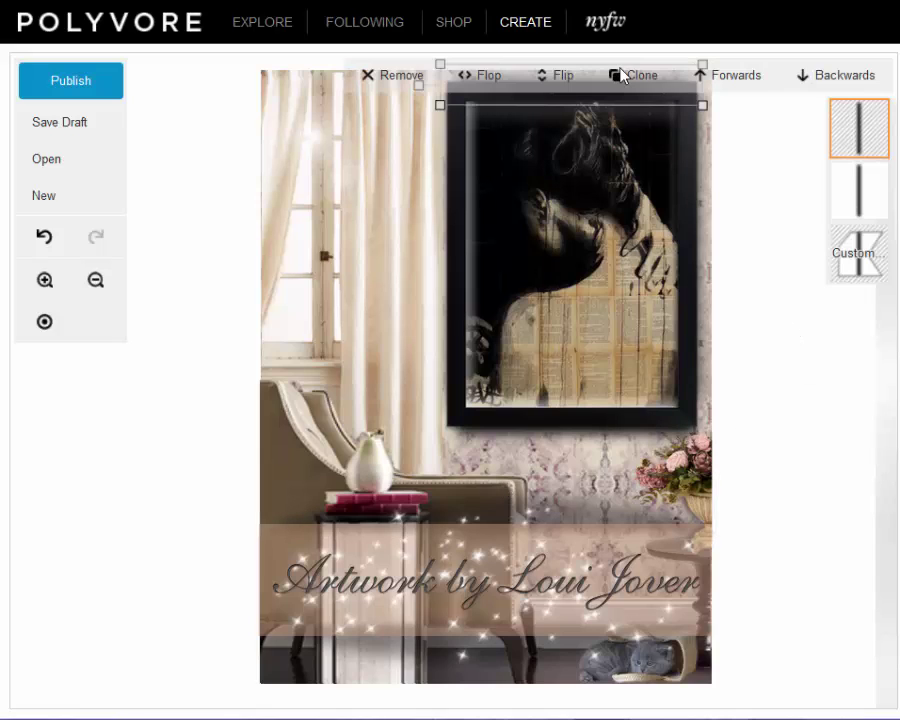
pyautogui.click(622, 76)
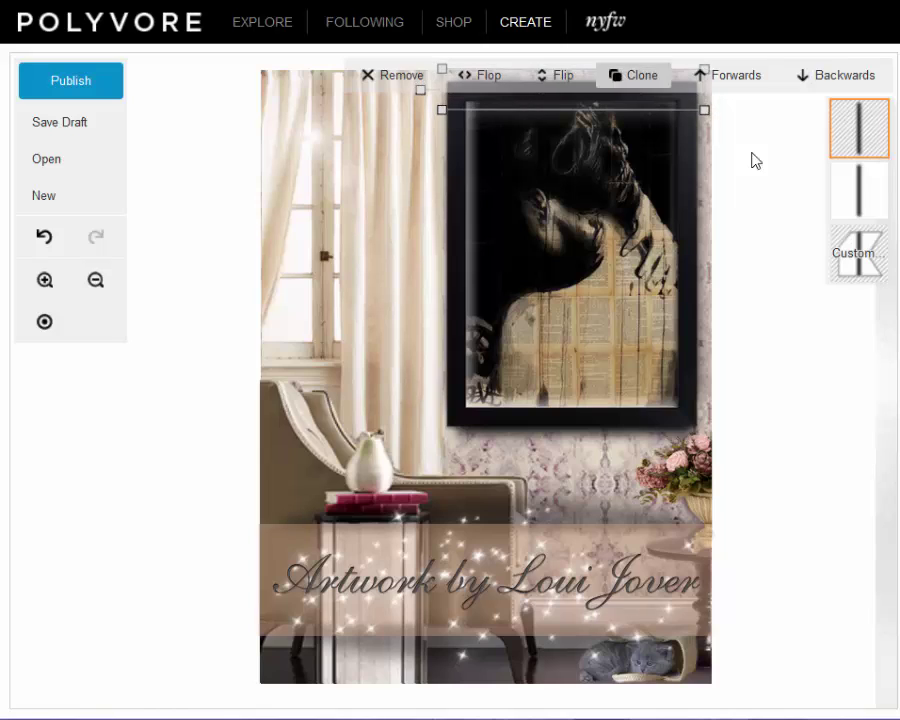
pyautogui.click(789, 235)
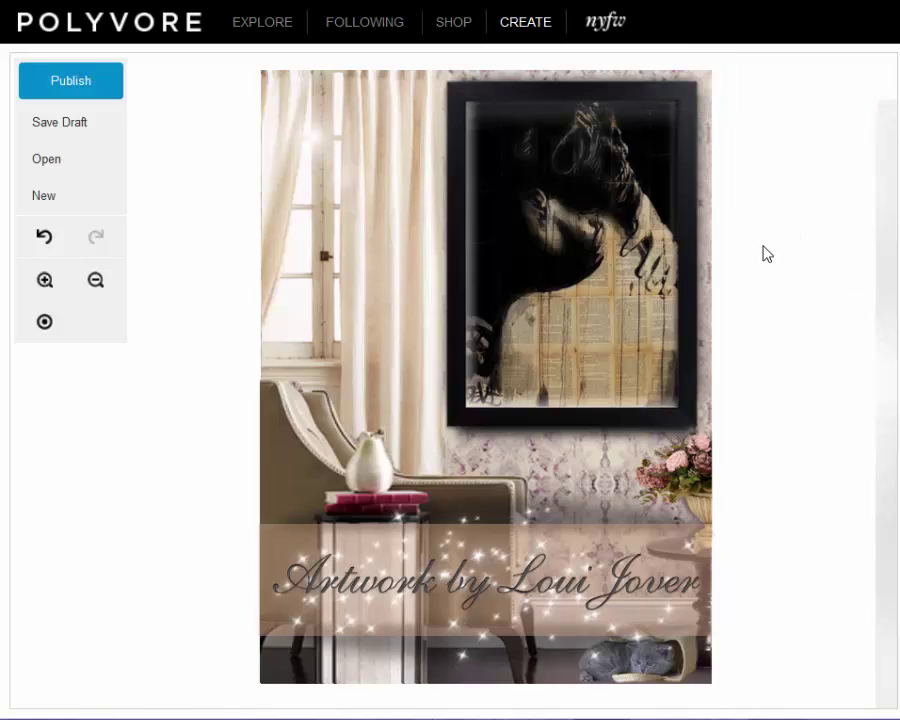
pyautogui.click(703, 295)
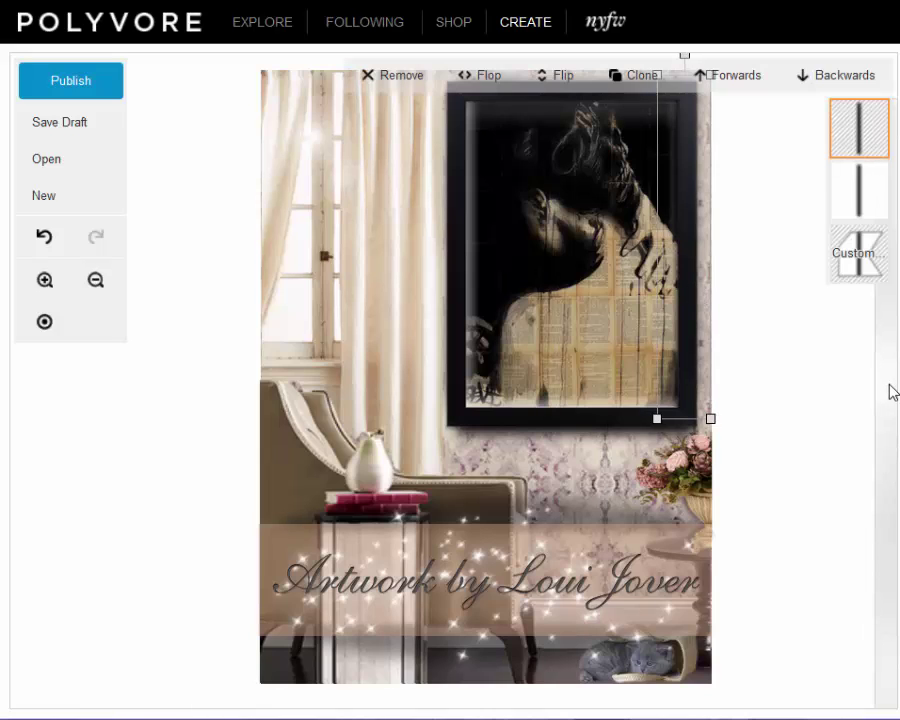
pyautogui.click(757, 398)
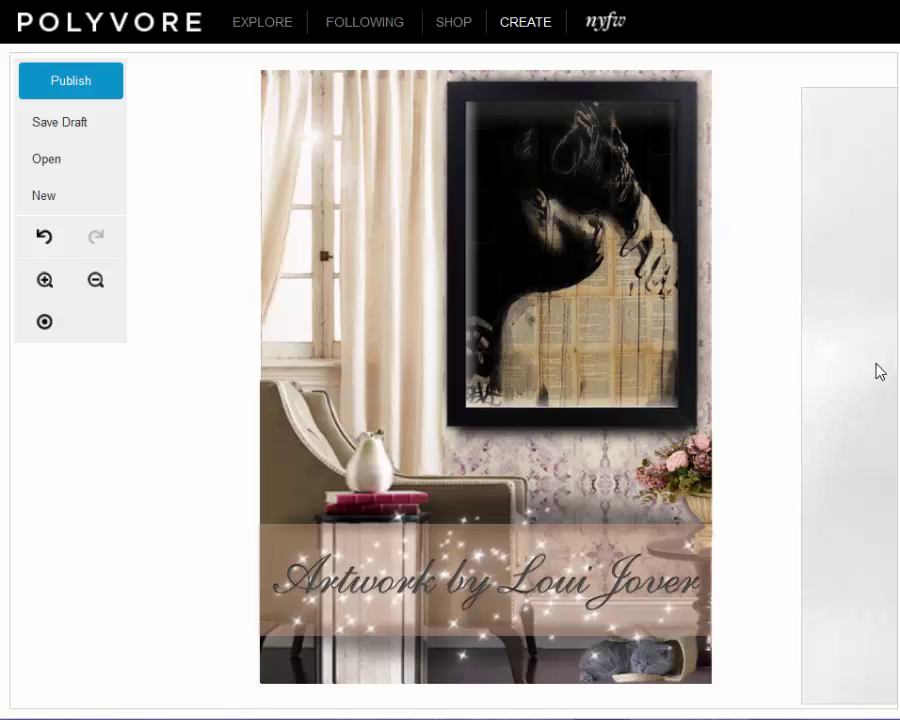
# - Lay the large pale light-texture overlay over the whole composition, aligned with its edges
pyautogui.click(753, 354)
pyautogui.moveTo(723, 344); pyautogui.dragTo(324, 348)
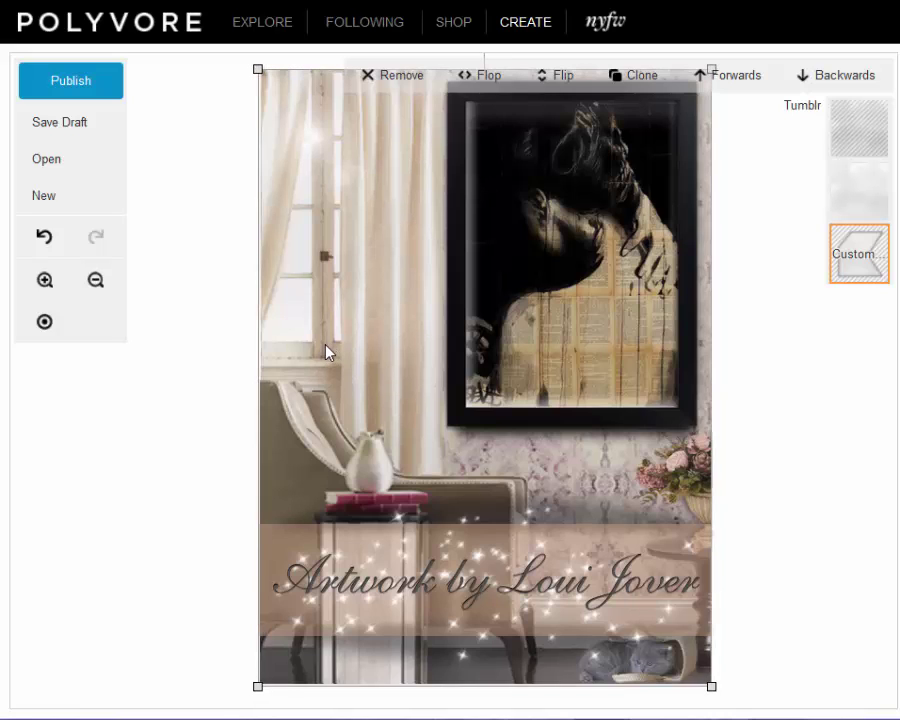
pyautogui.click(810, 477)
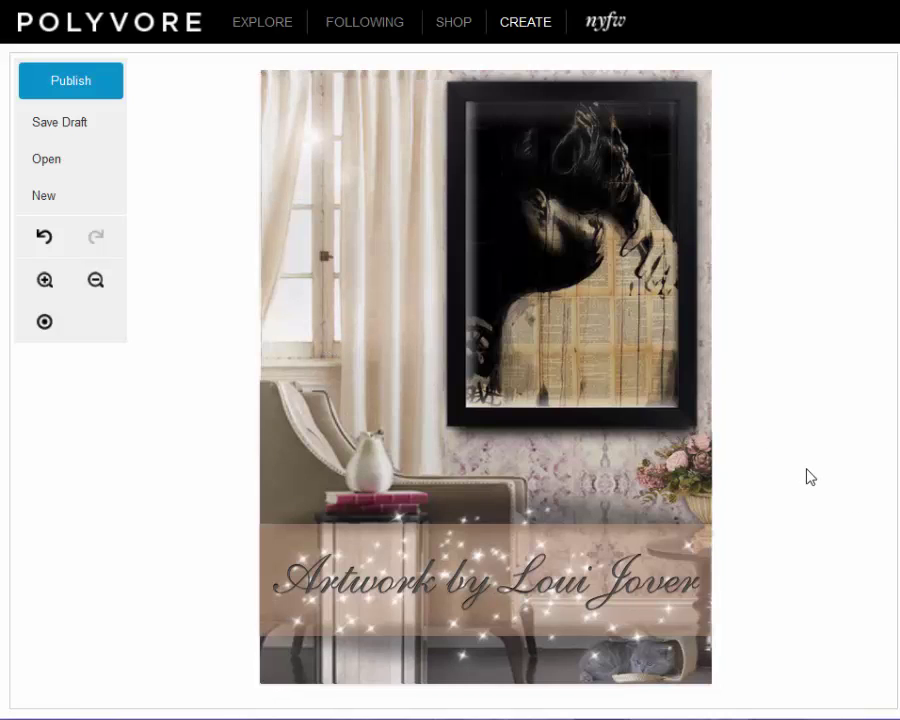